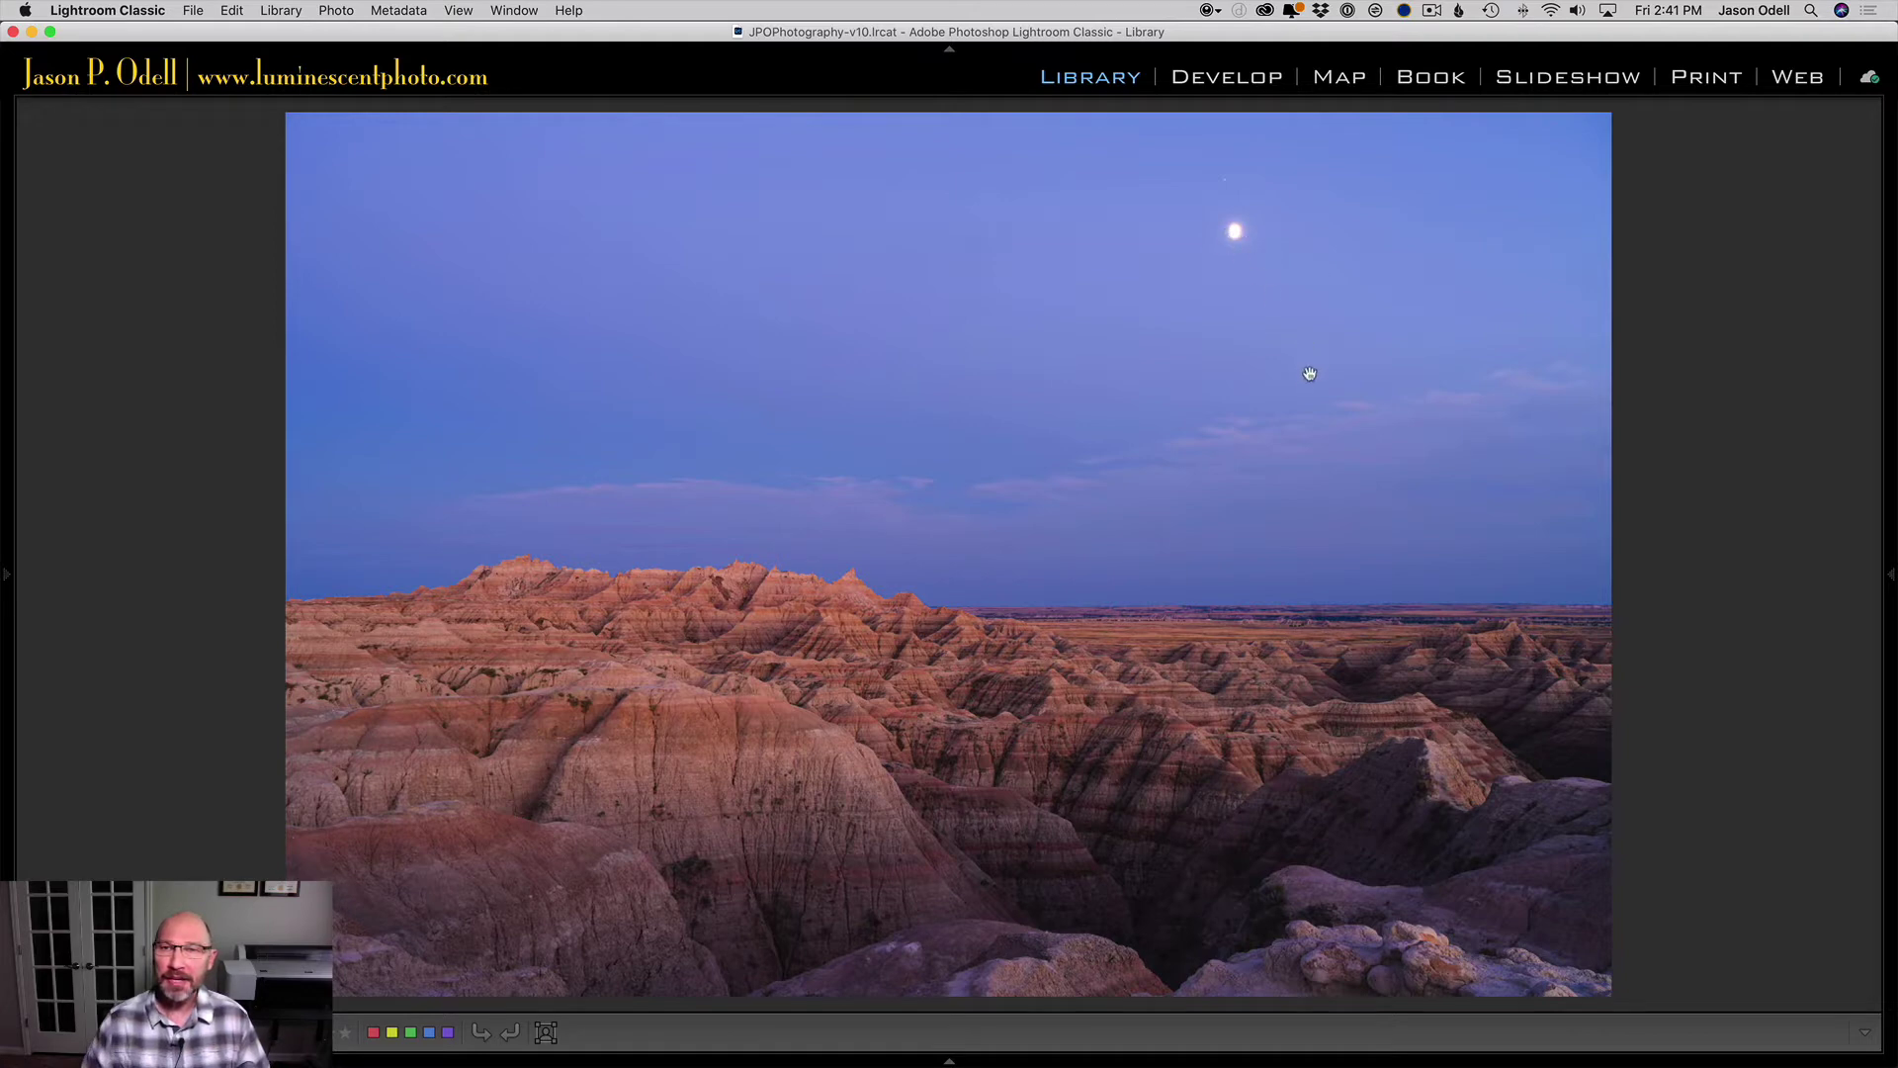
Inspect the blown-out moon up close, then open the dark 3210 frame in Develop
{"action": "left_click", "coordinate": [1235, 230]}
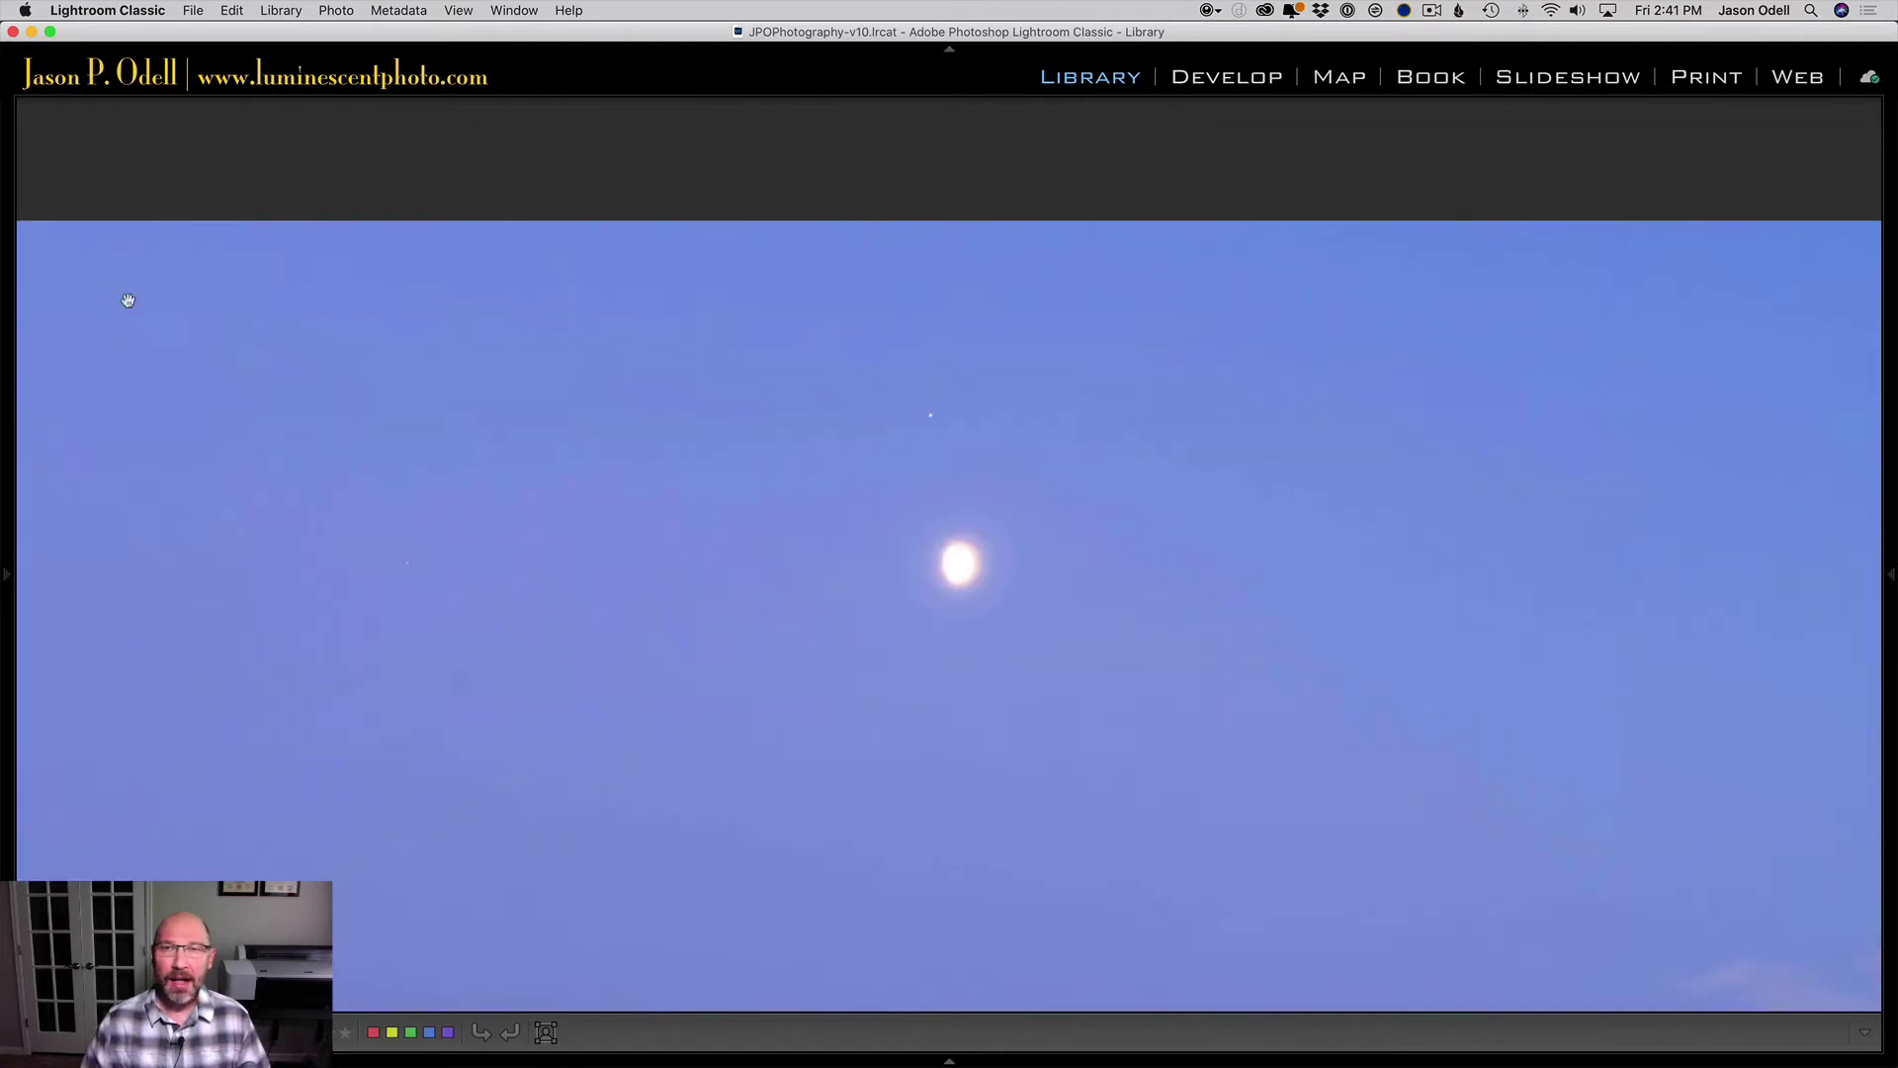
{"action": "left_click", "coordinate": [965, 629]}
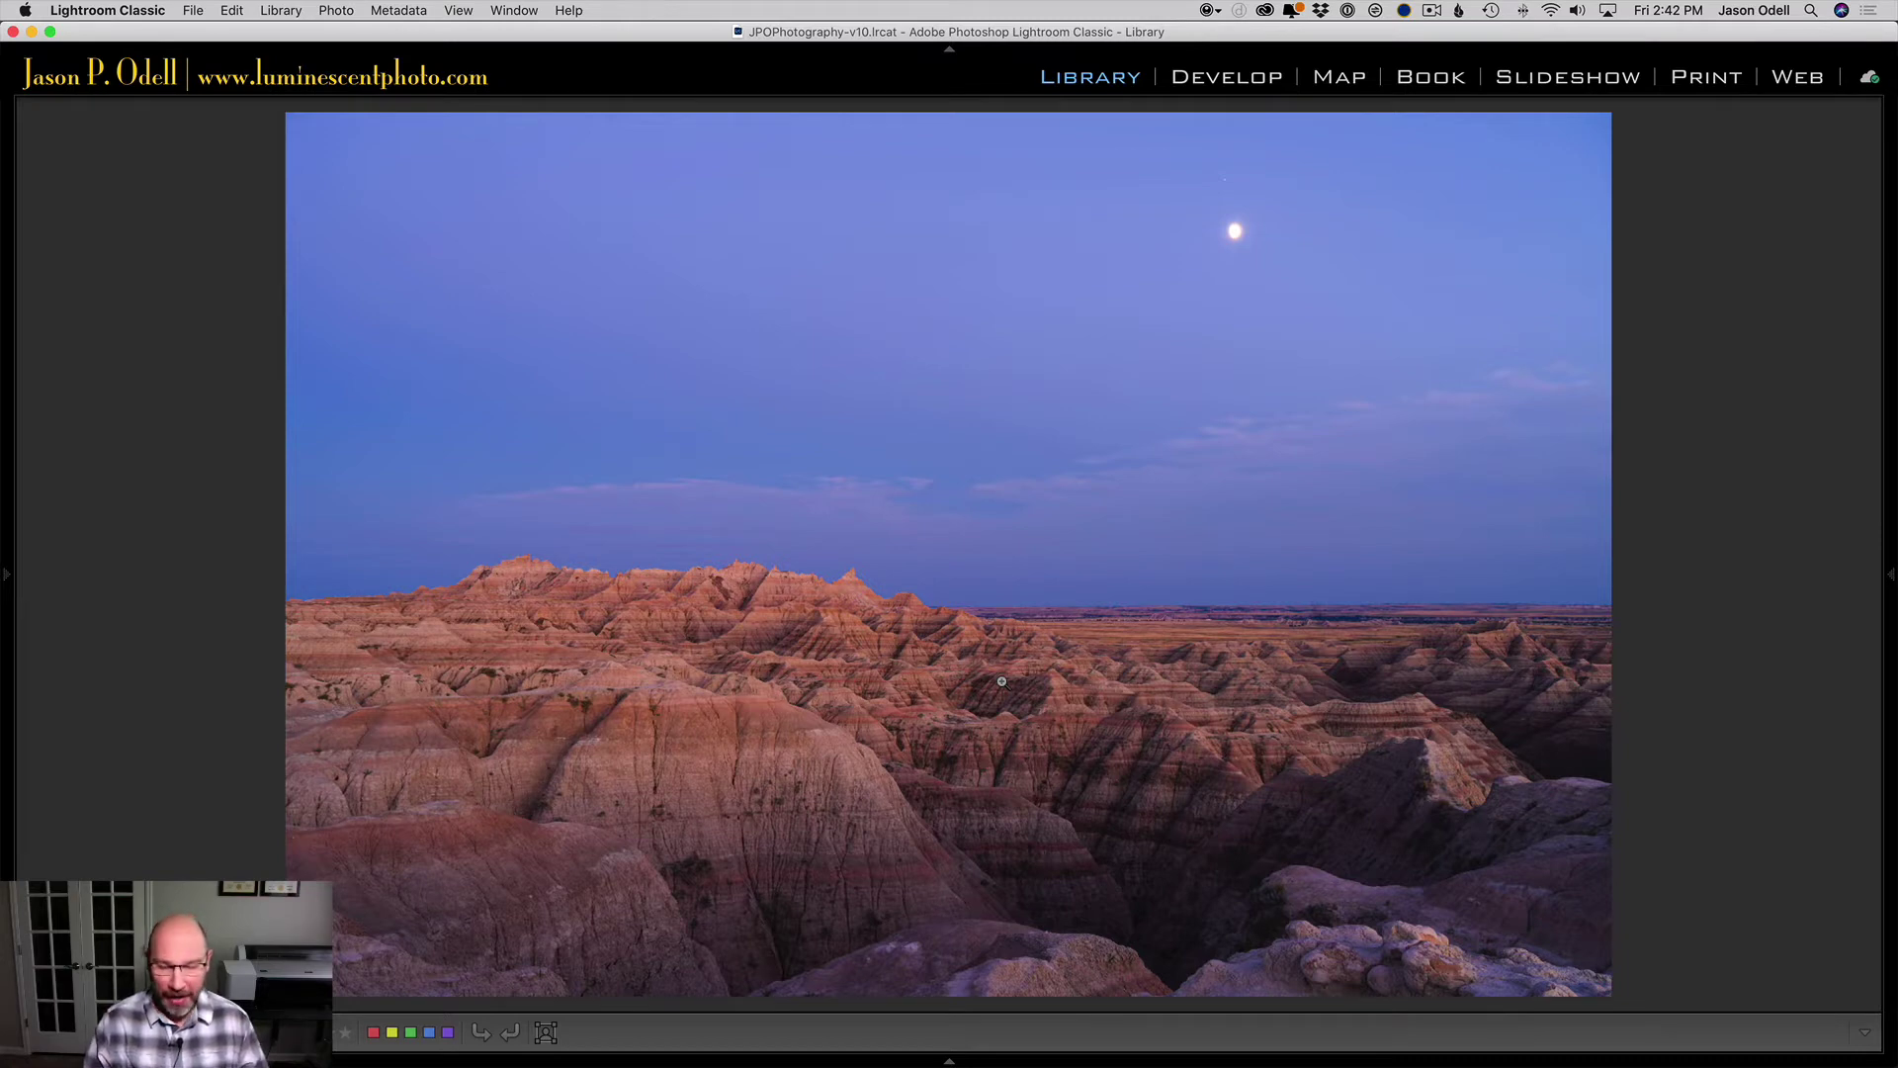
{"action": "key", "text": "g"}
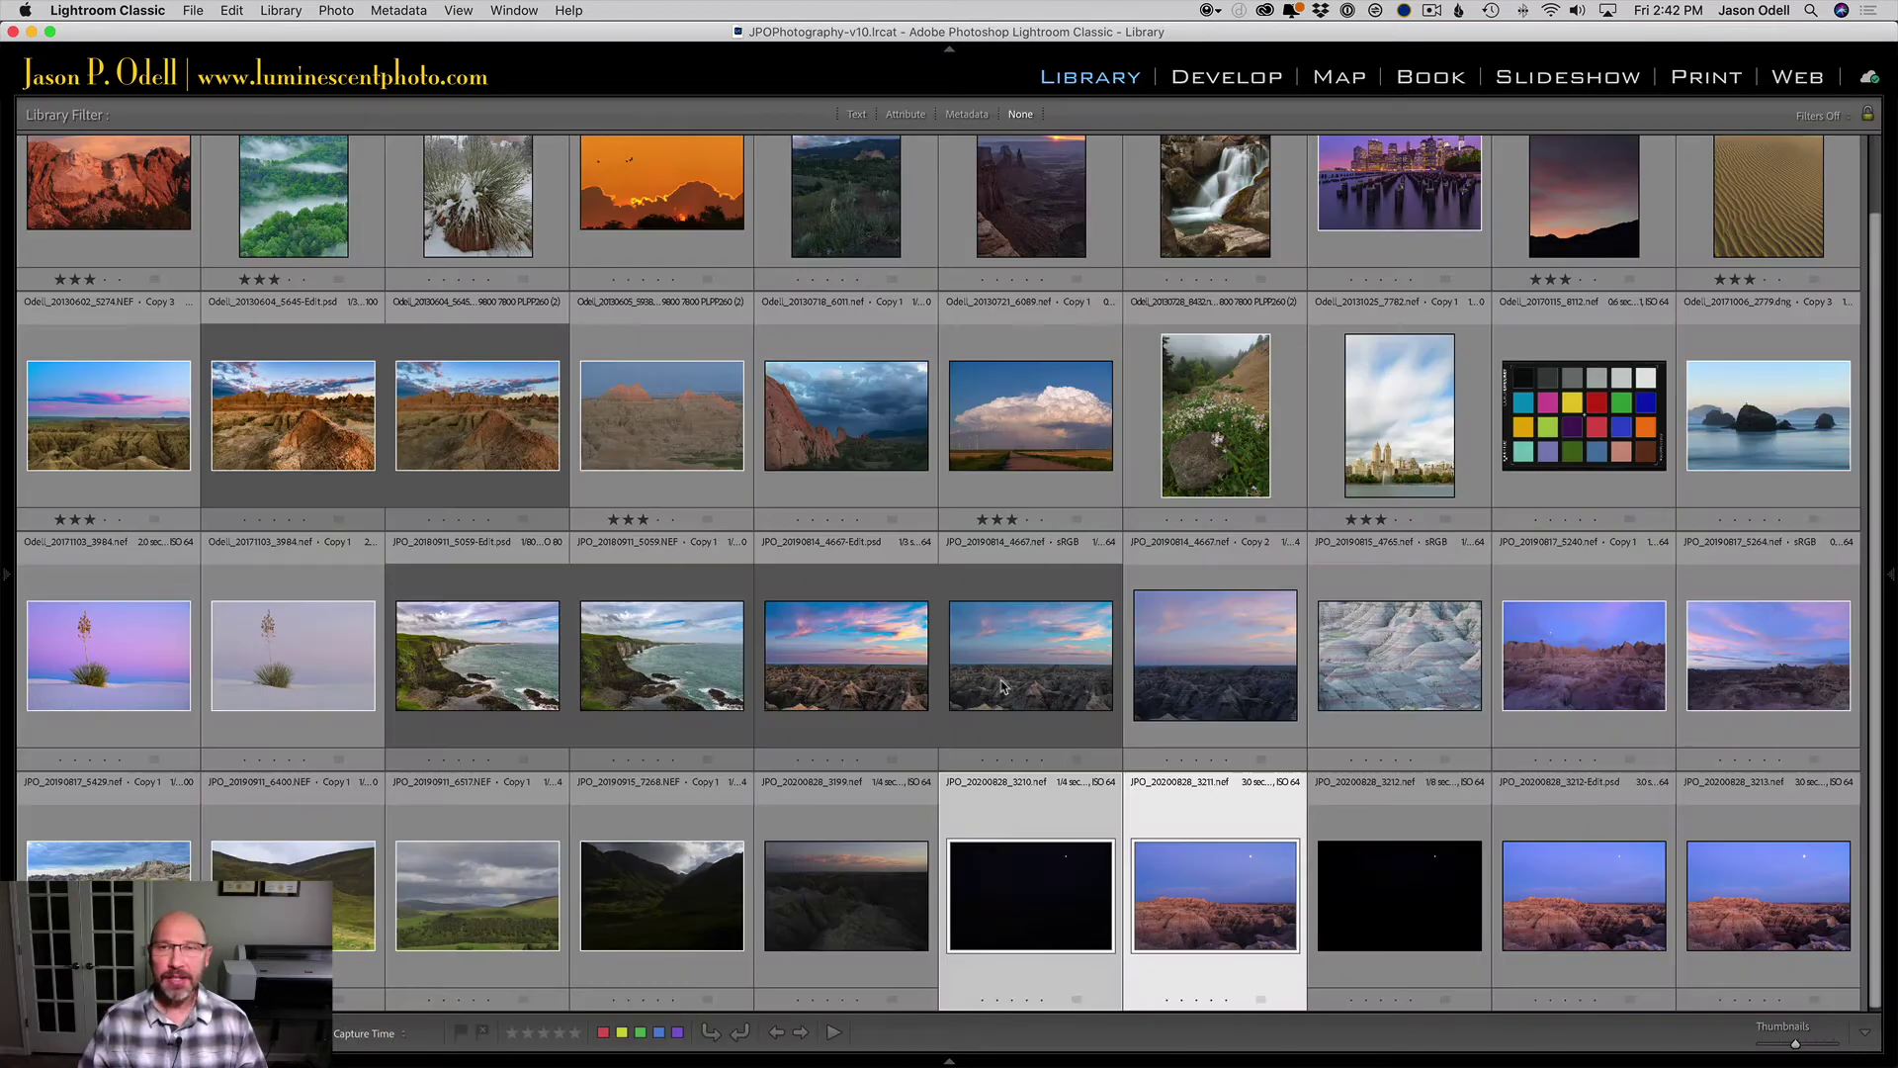
{"action": "left_click", "coordinate": [1006, 910]}
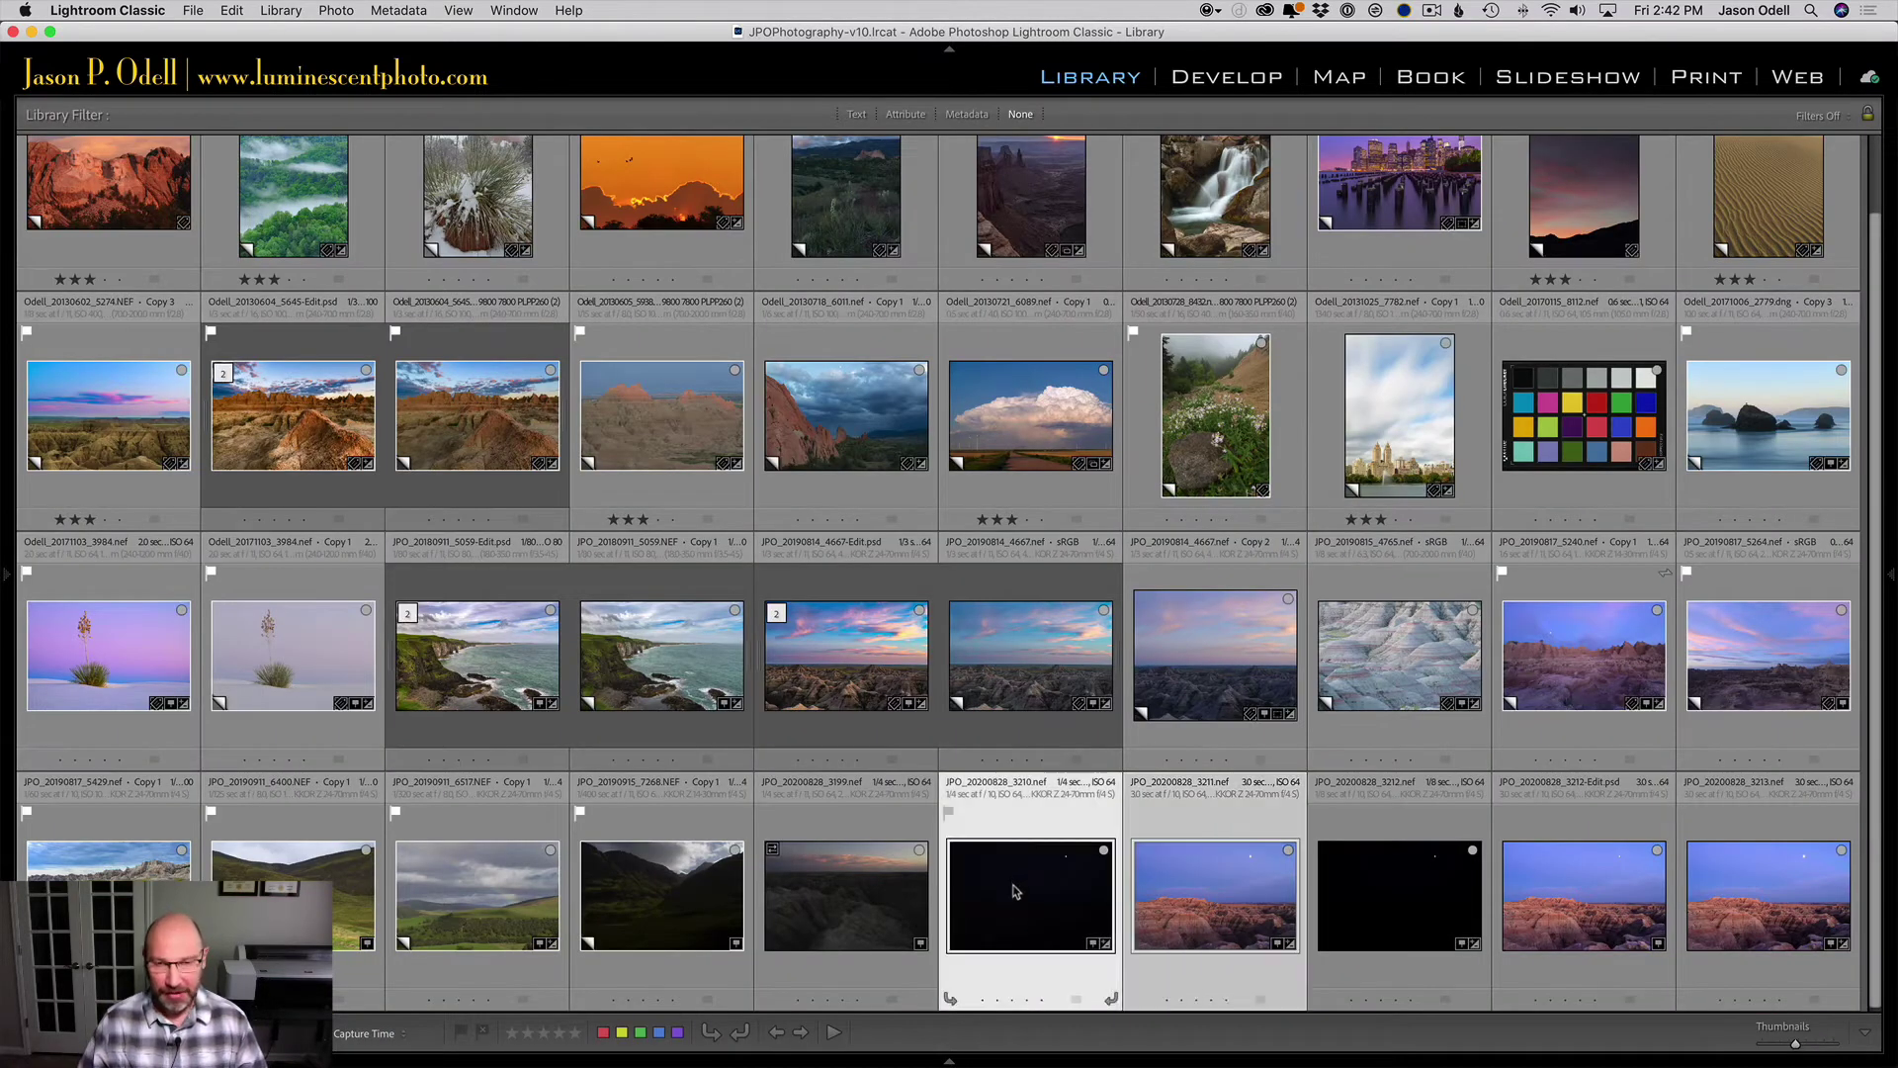
{"action": "key", "text": "e"}
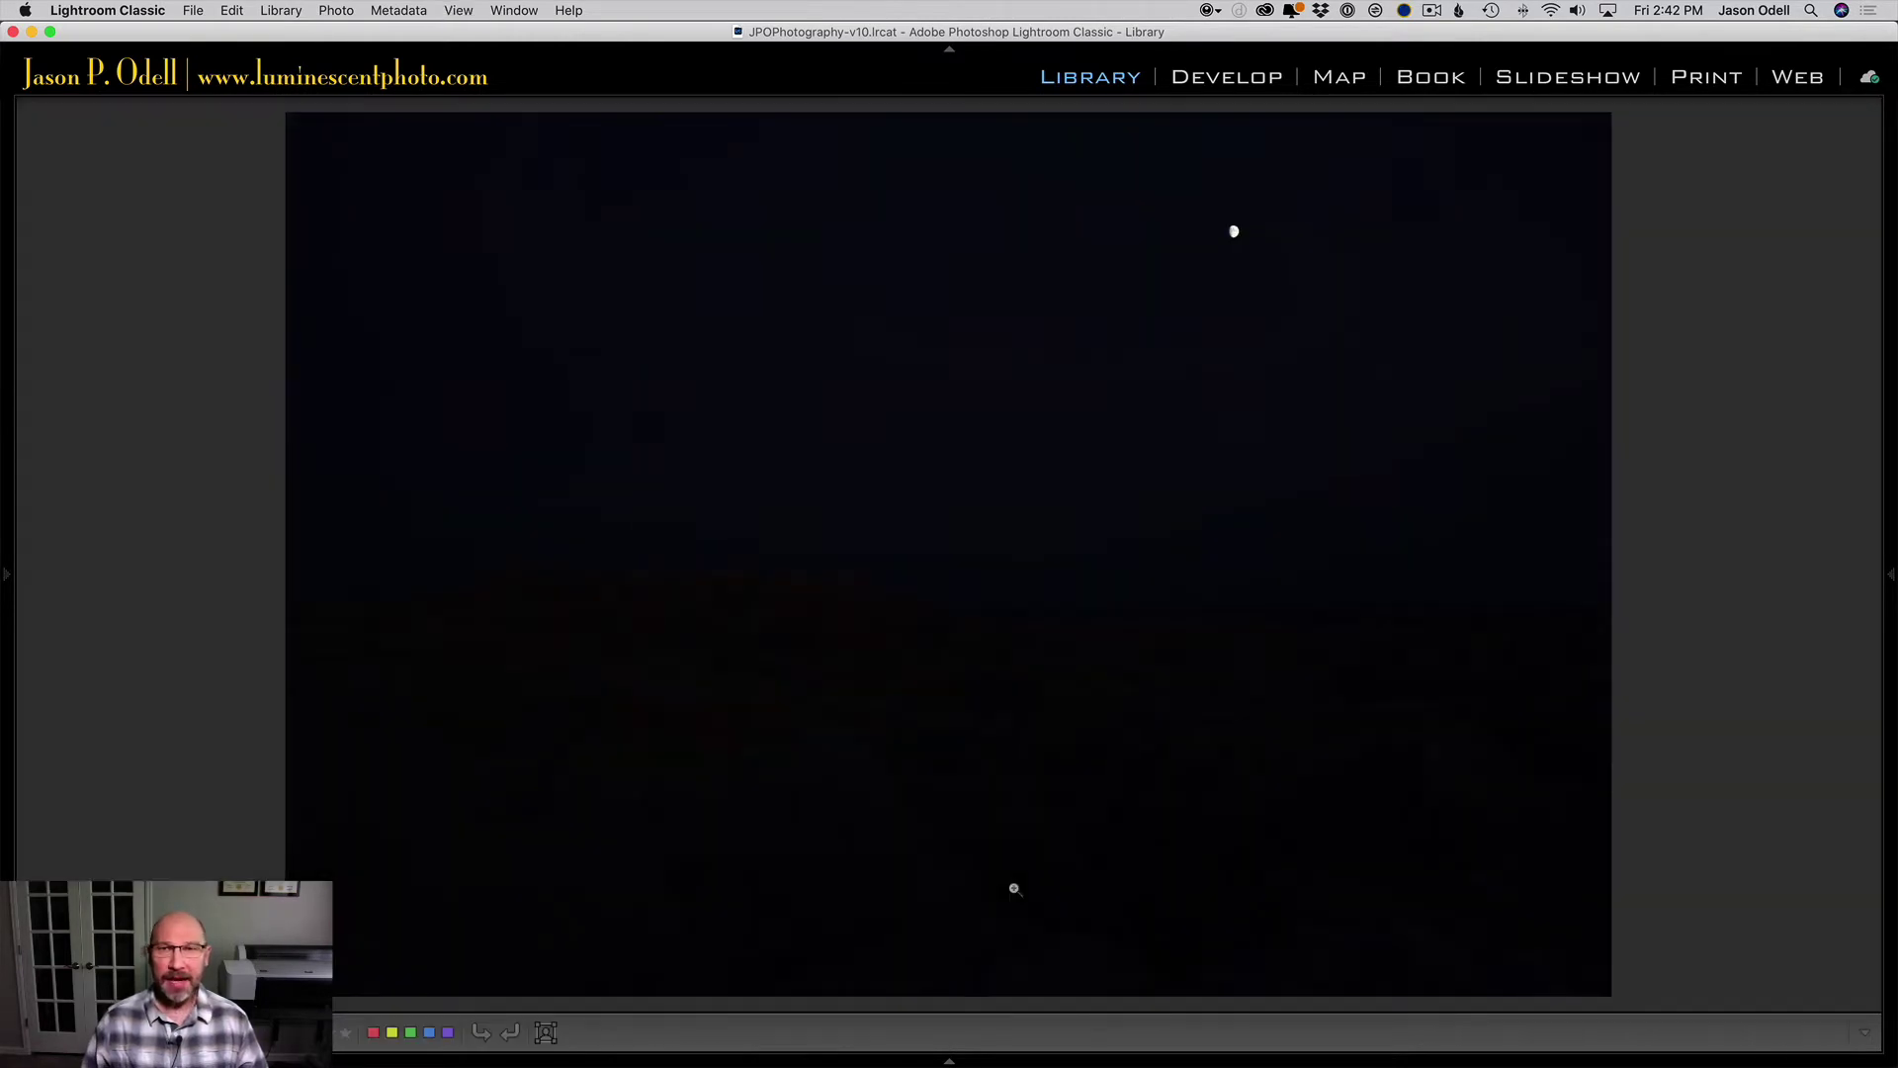
{"action": "key", "text": "d"}
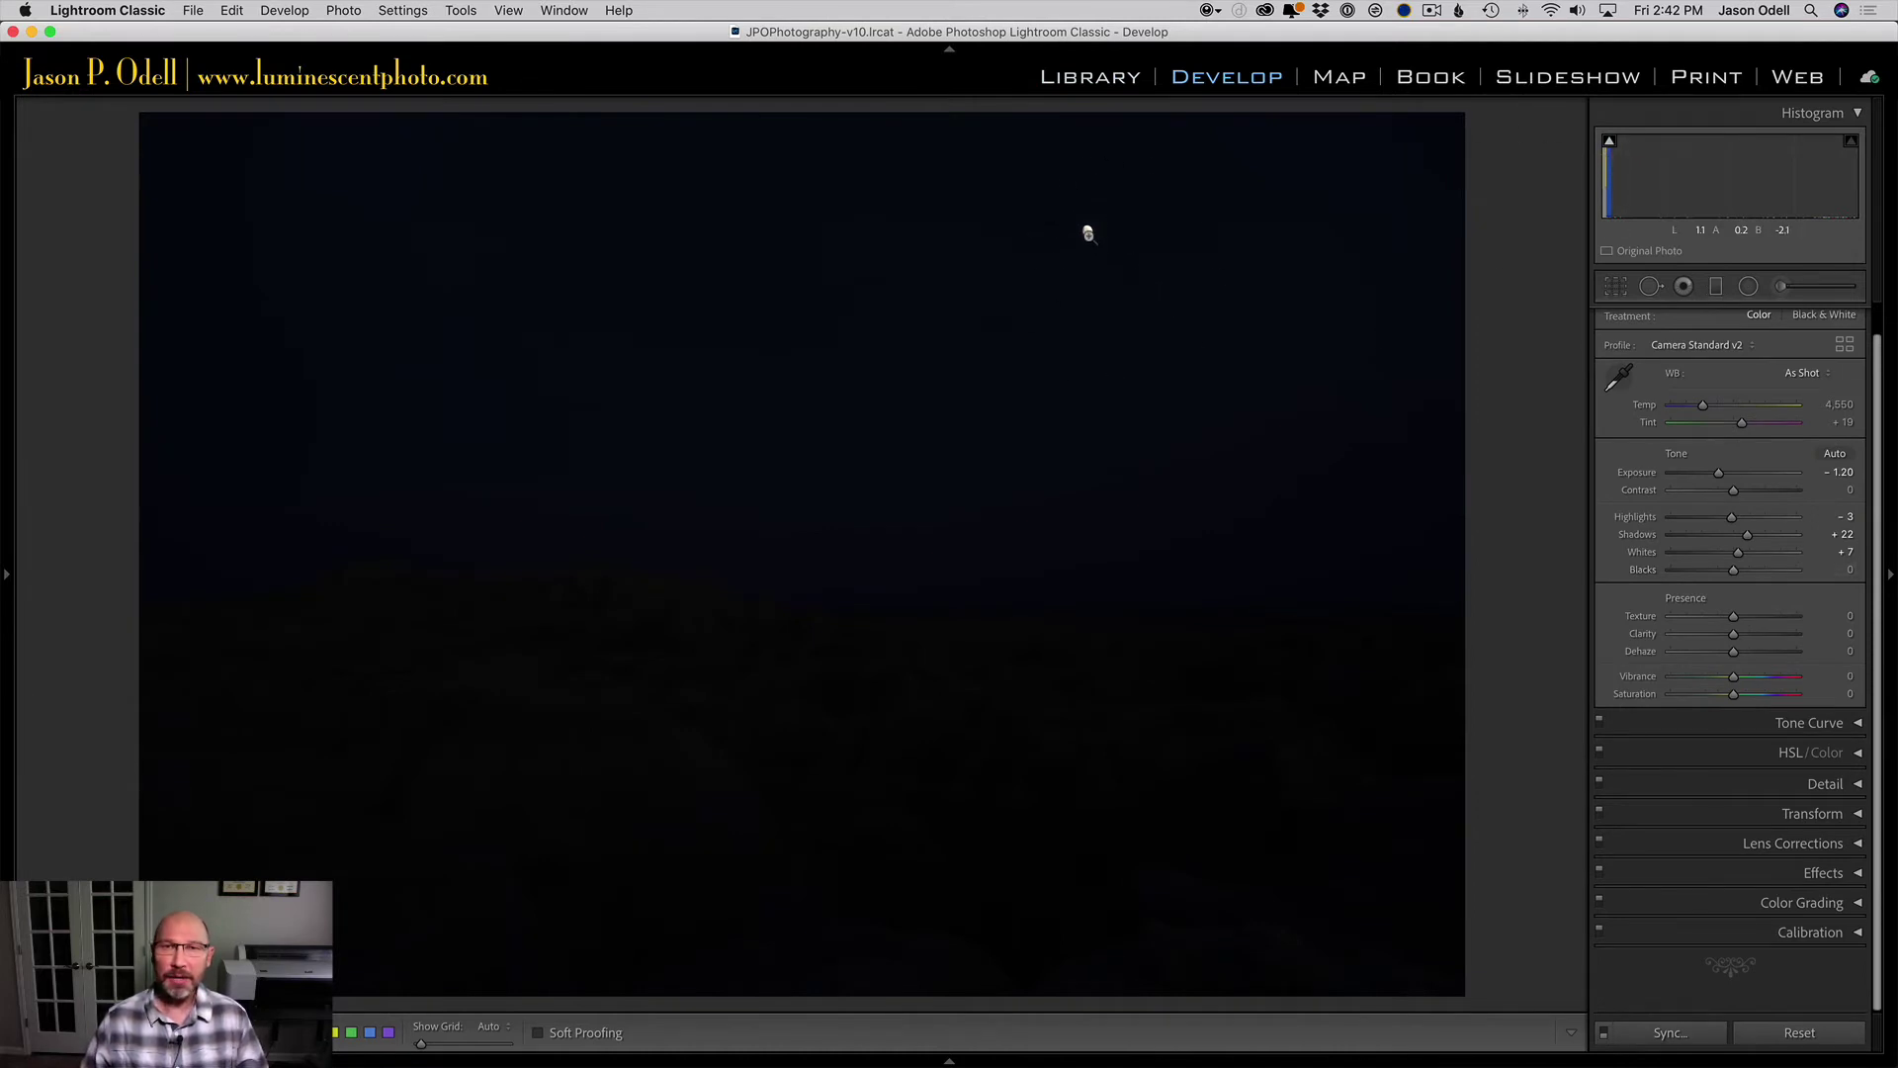
Compare the 3210 moon at 1:1 with the brighter 3211 frame, showing file info
{"action": "left_click", "coordinate": [1130, 292]}
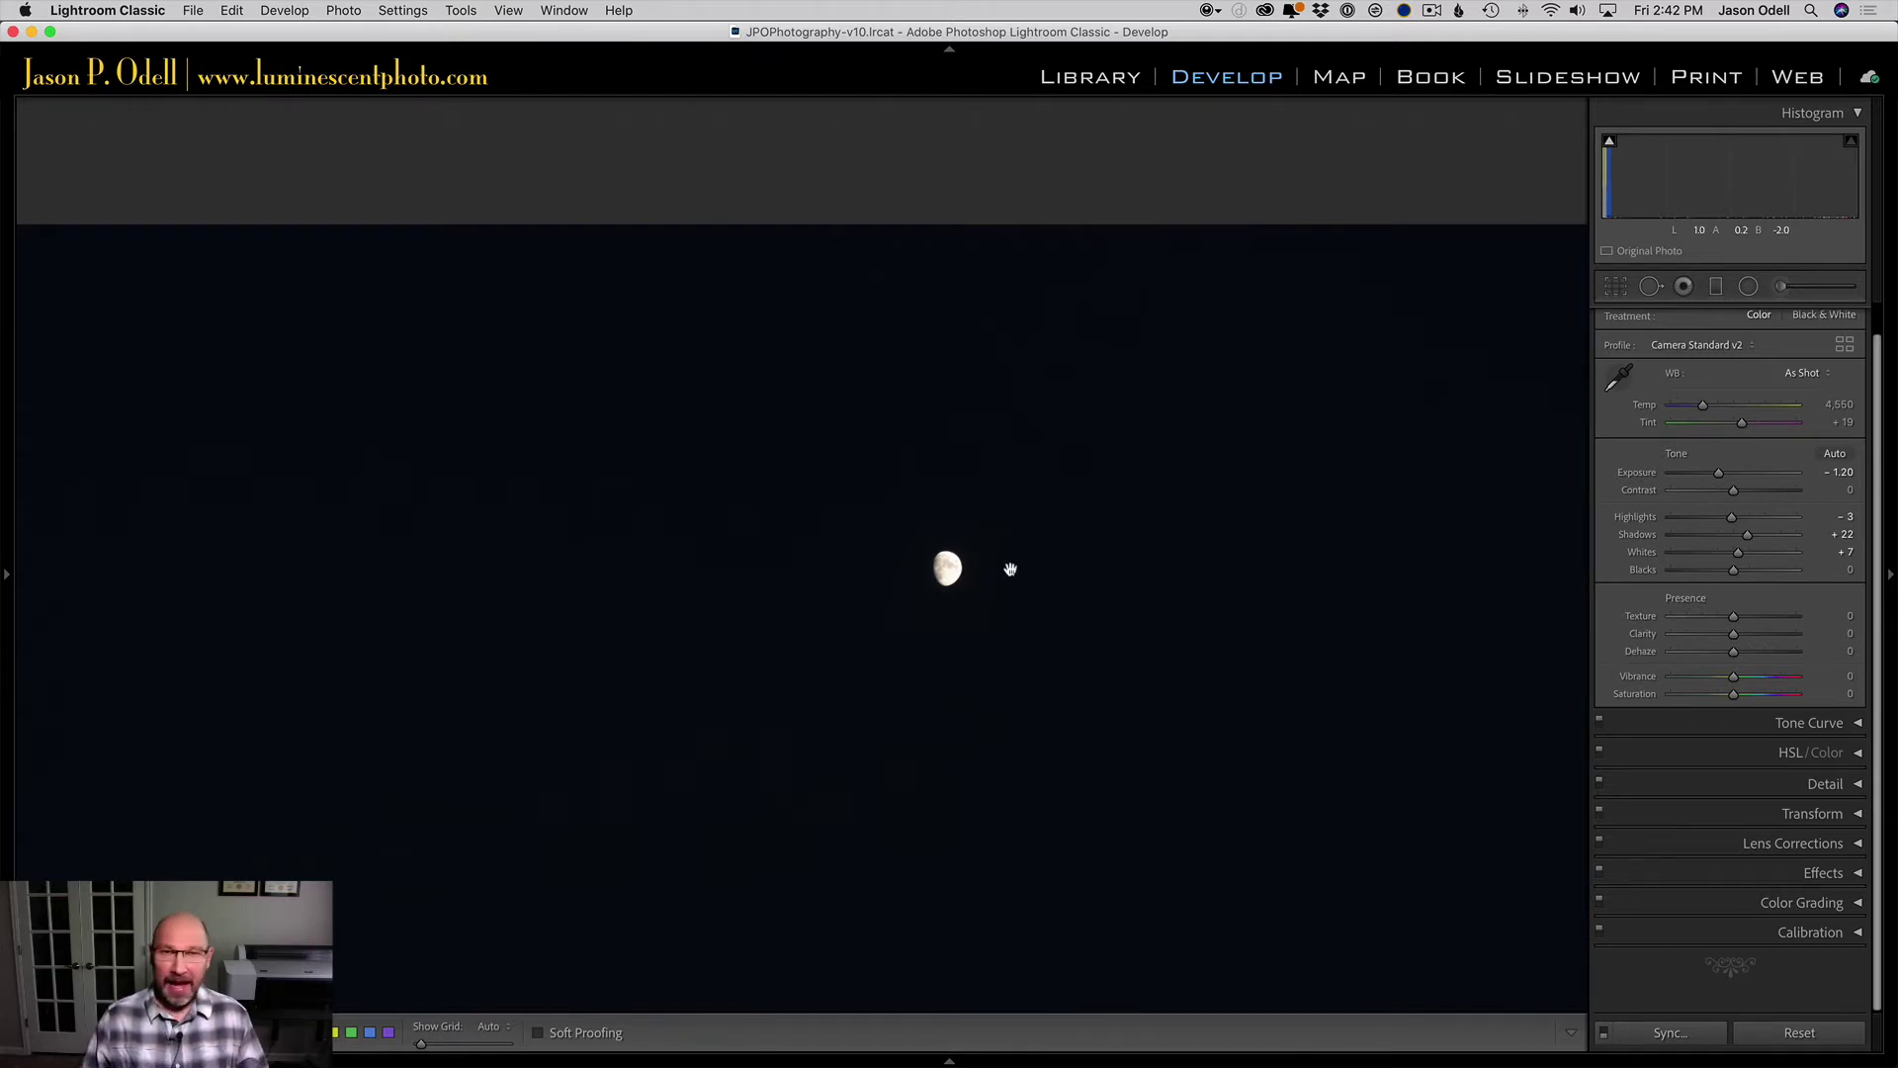
{"action": "key", "text": "super+z"}
{"action": "left_click", "coordinate": [1010, 568]}
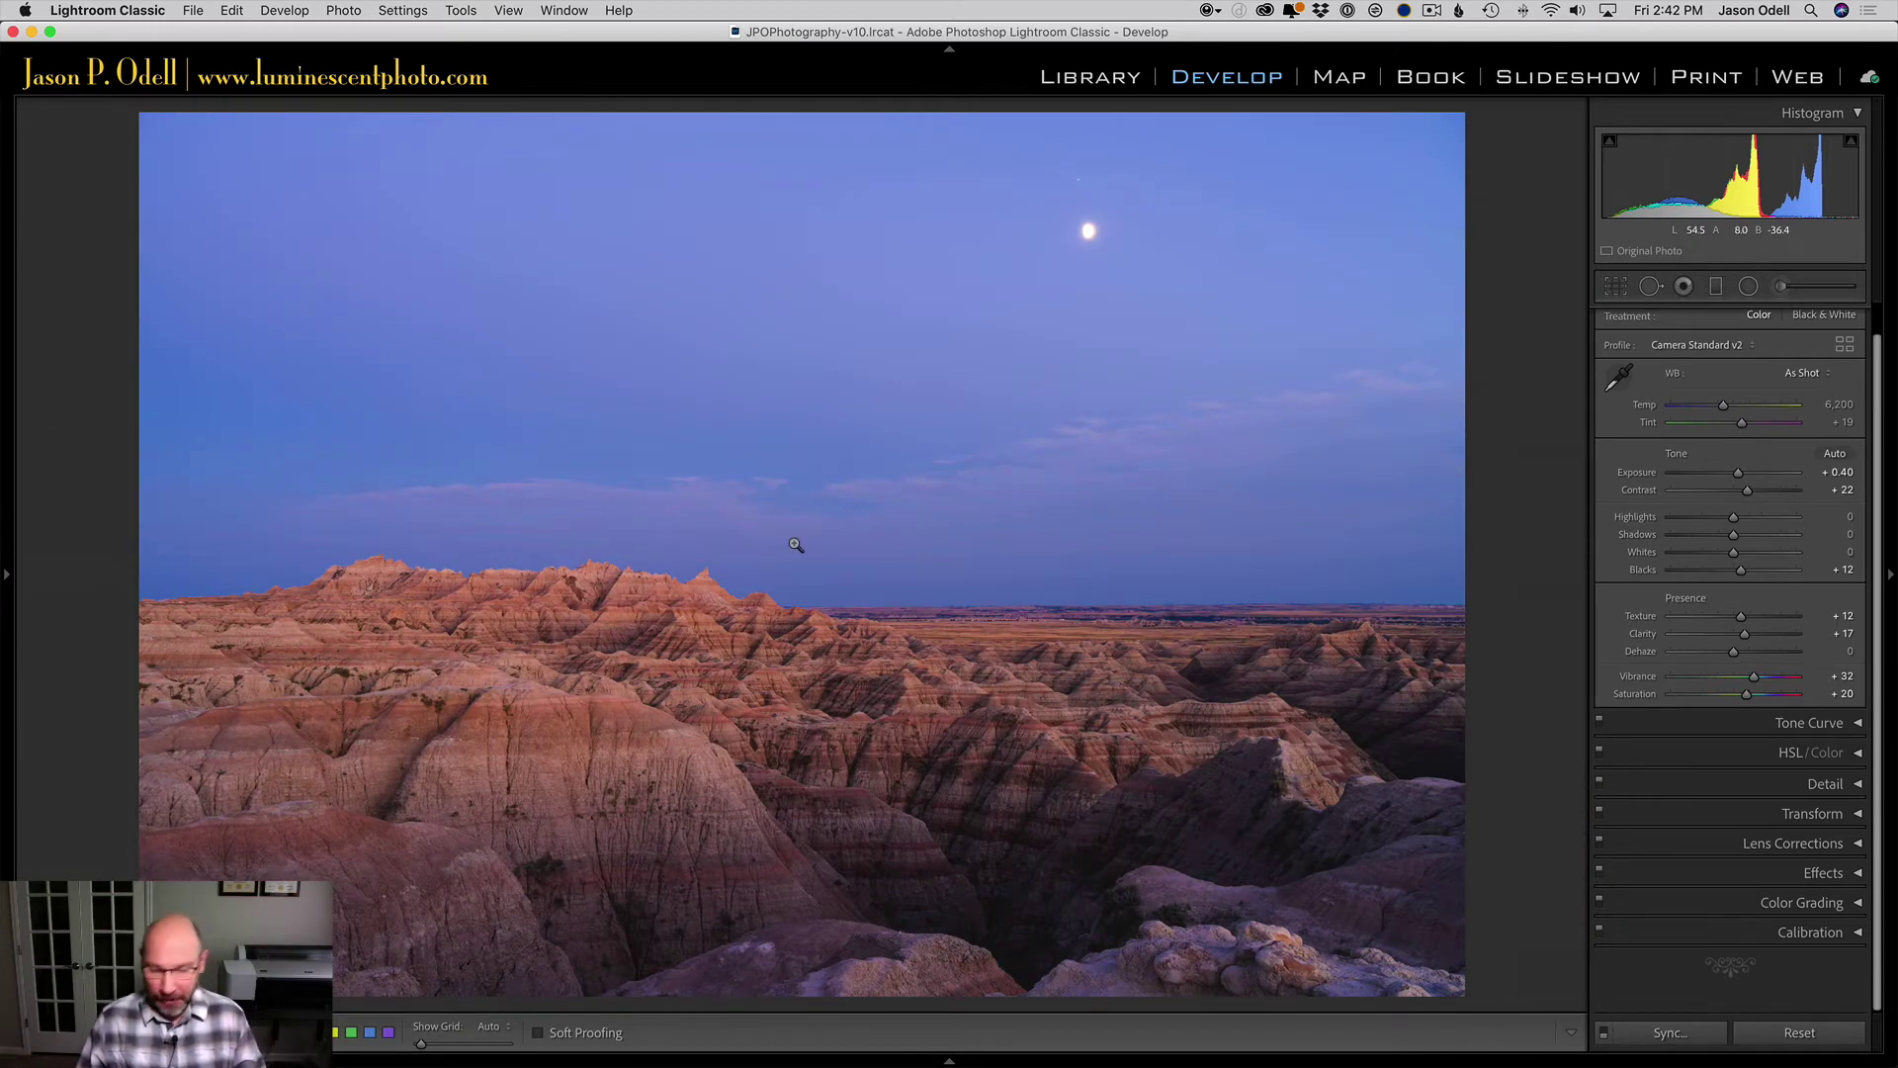
{"action": "key", "text": "i"}
{"action": "key", "text": "i"}
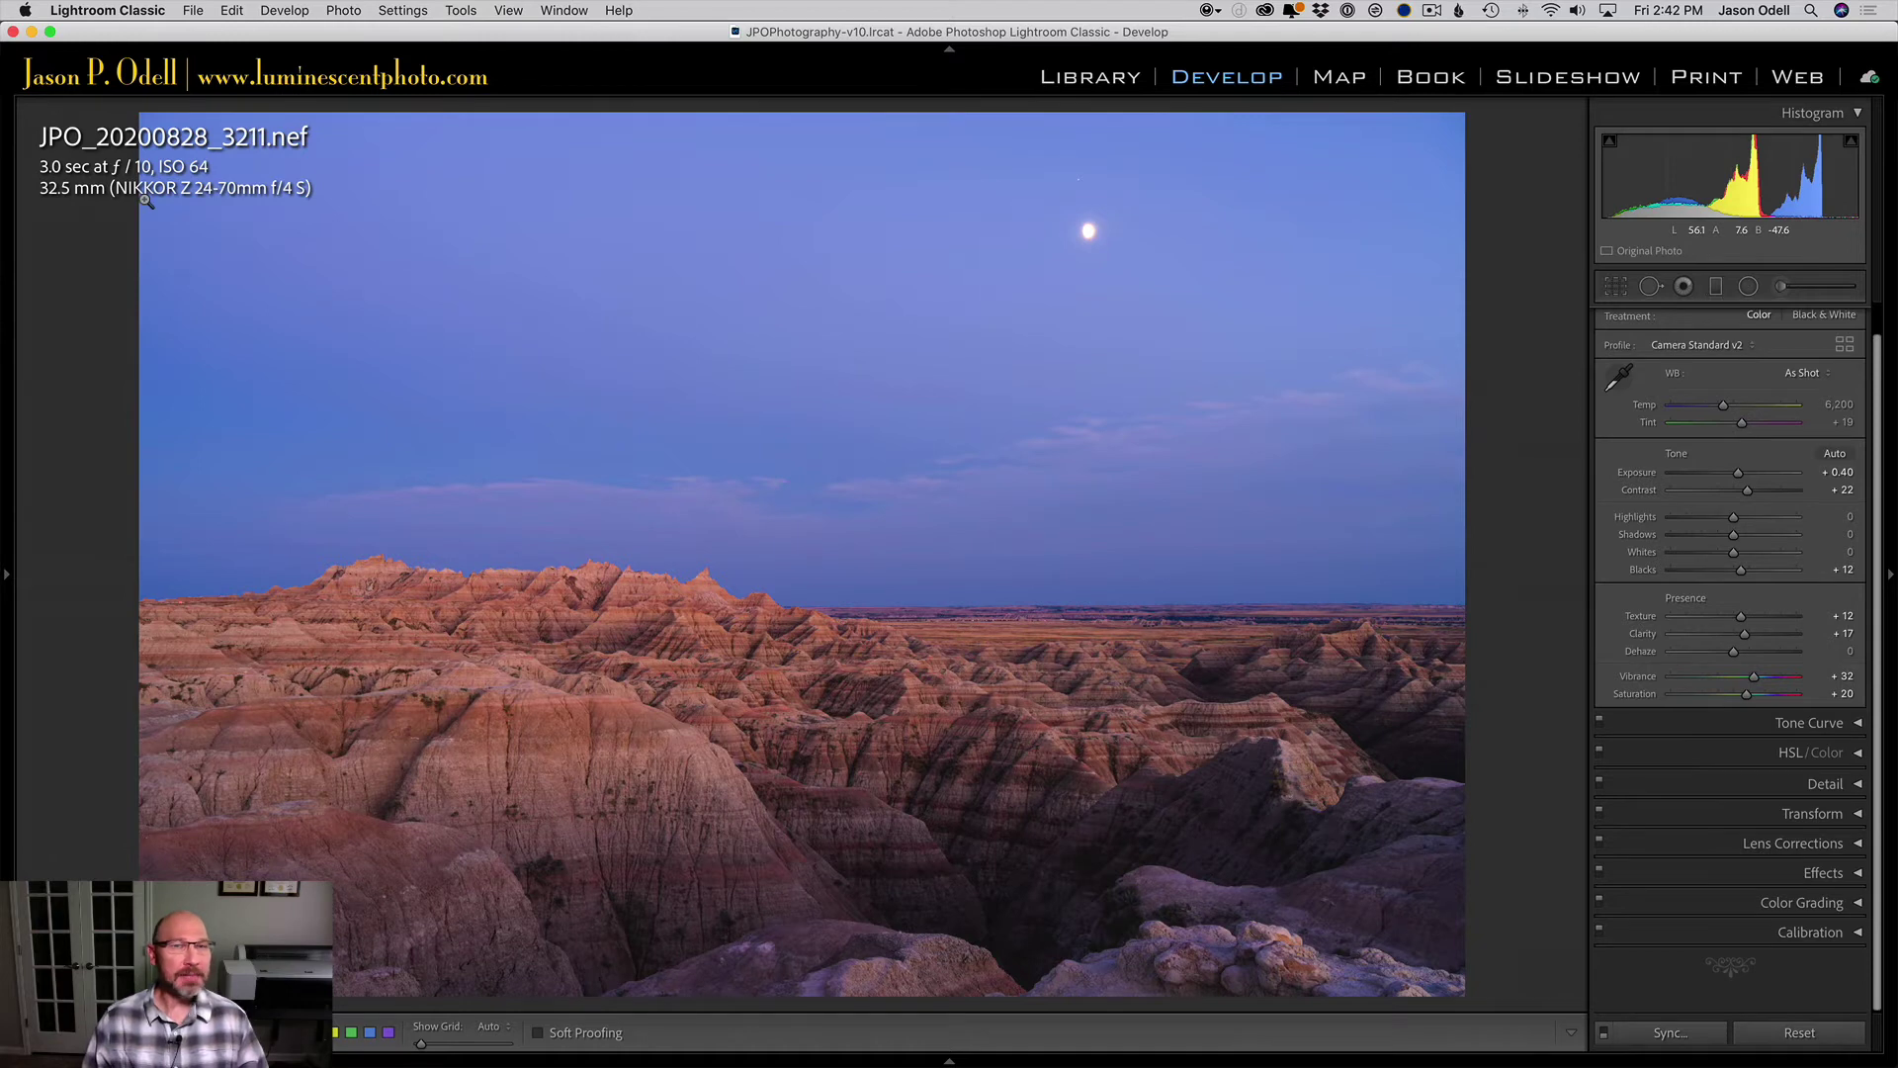
{"action": "key", "text": "Left"}
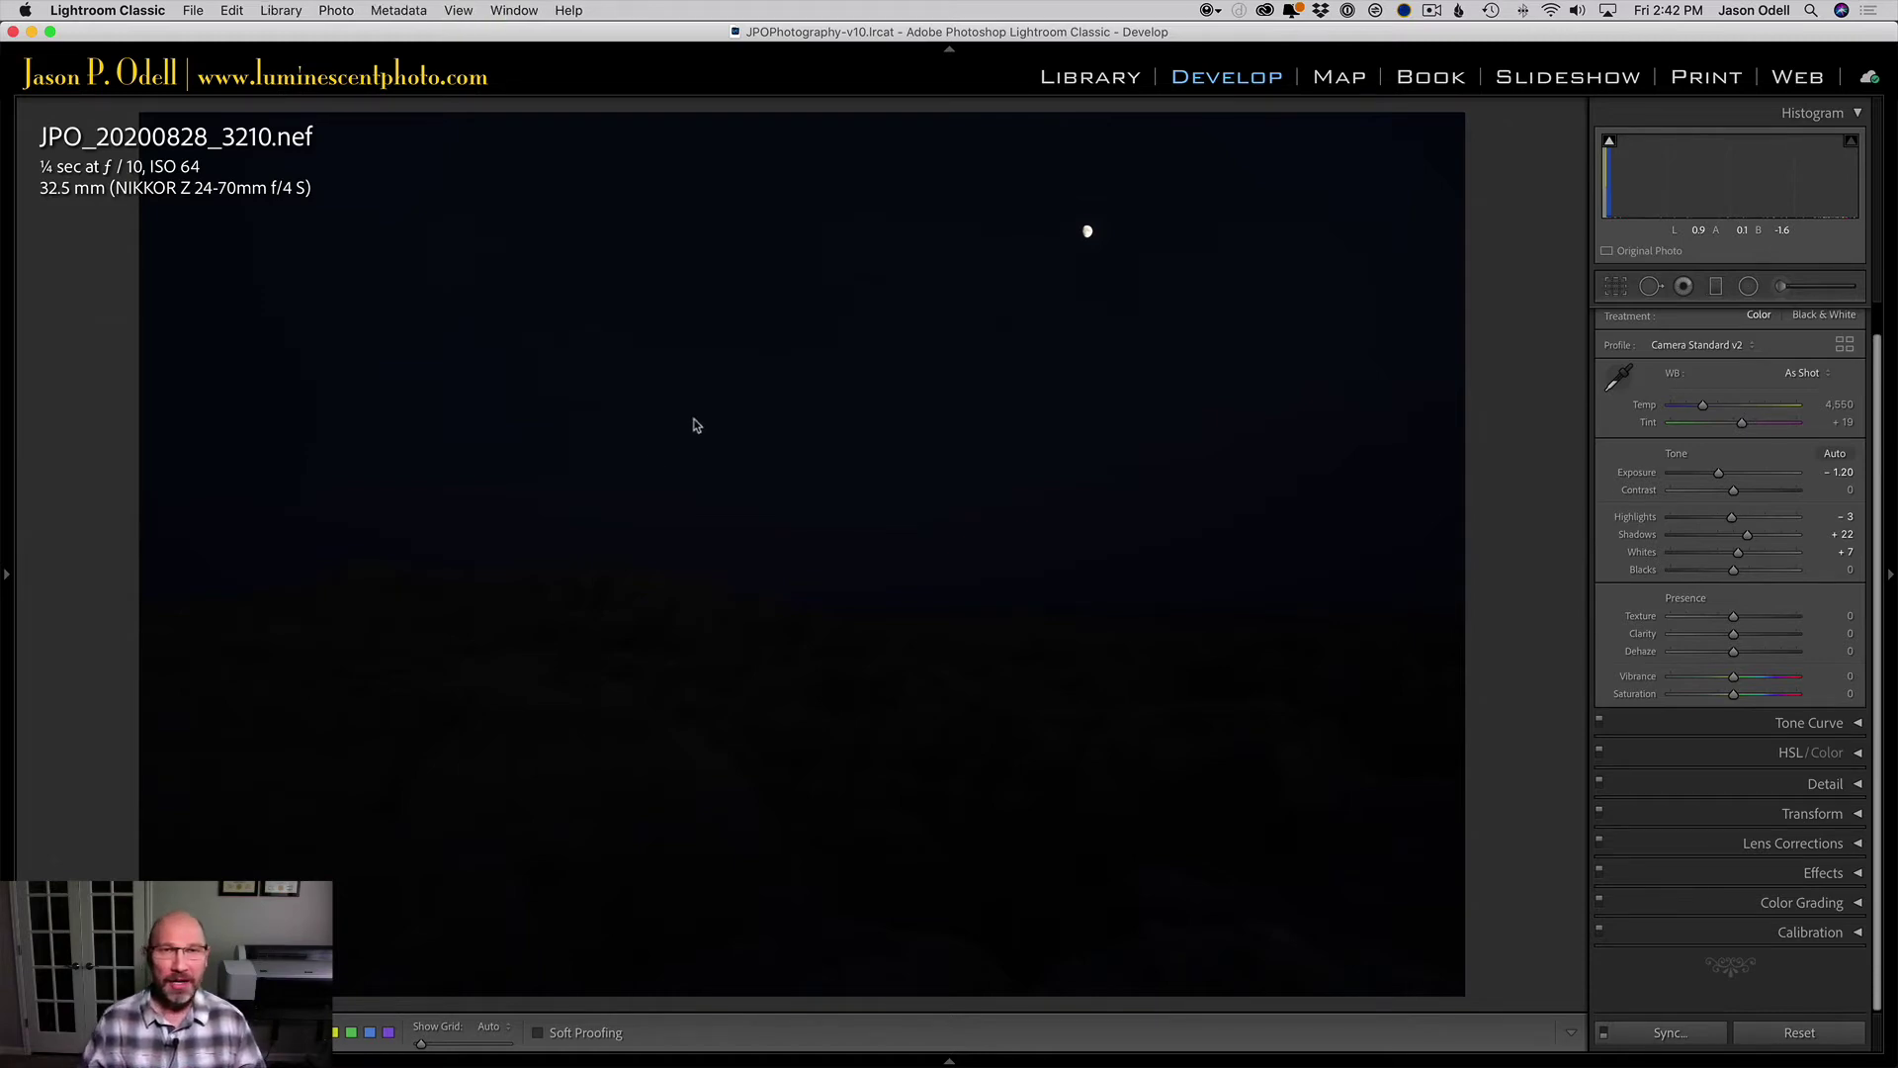
{"action": "key", "text": "g"}
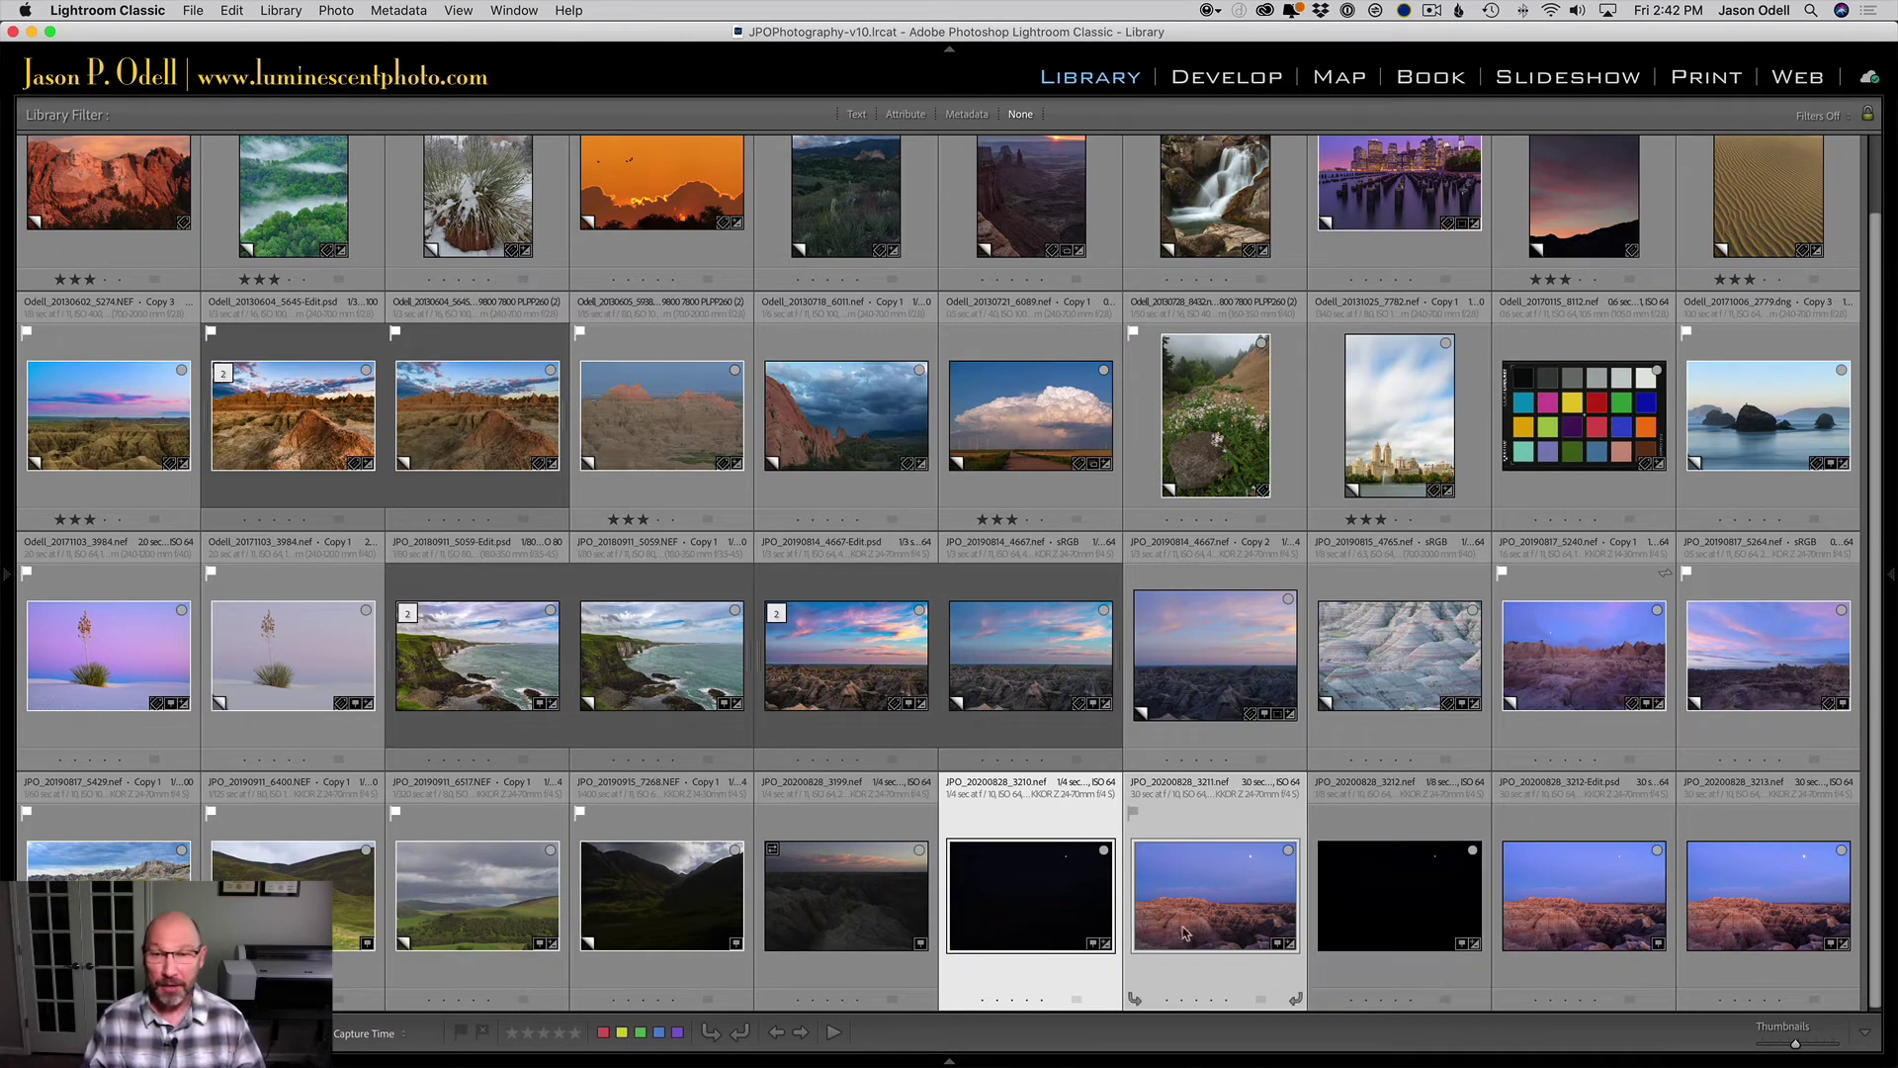
Select frames 3211 and 3210 and open them as layers in one Photoshop document
{"action": "left_click", "coordinate": [1178, 978]}
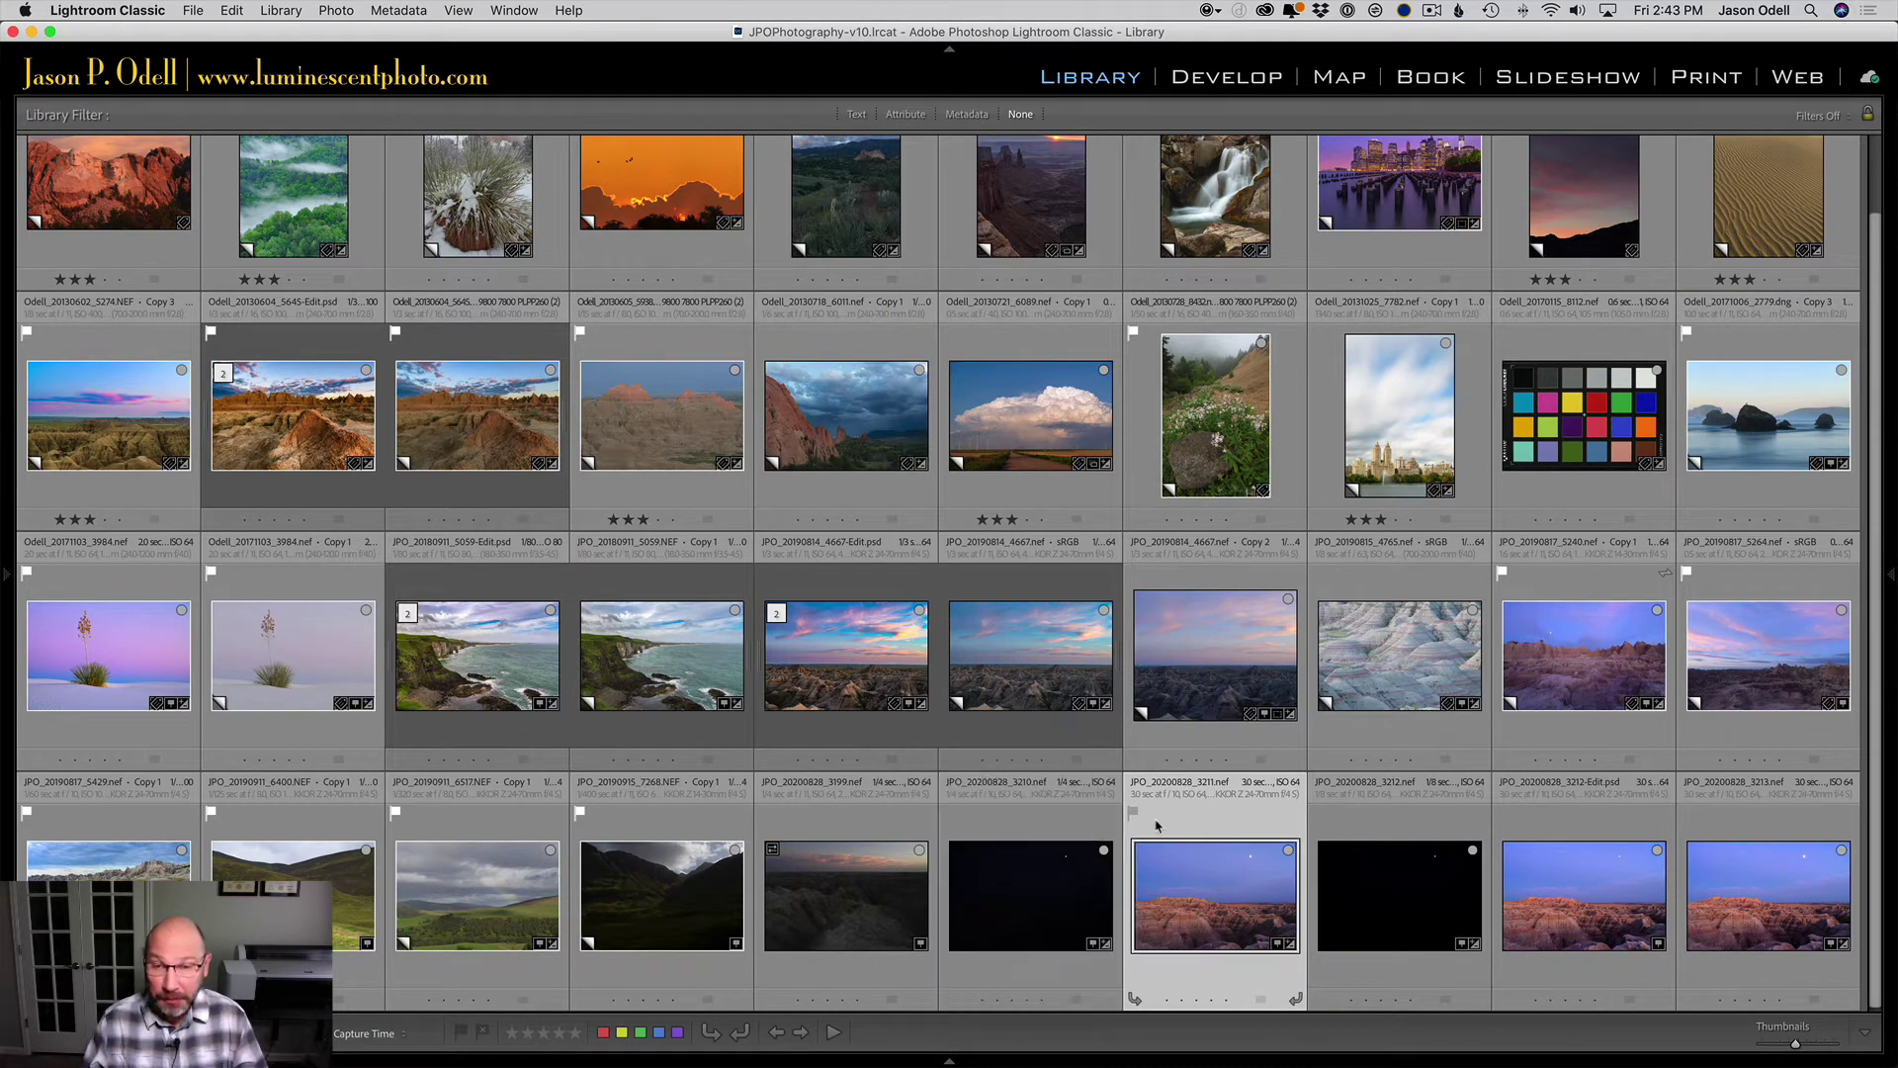
{"action": "left_click", "coordinate": [1074, 829], "text": "super"}
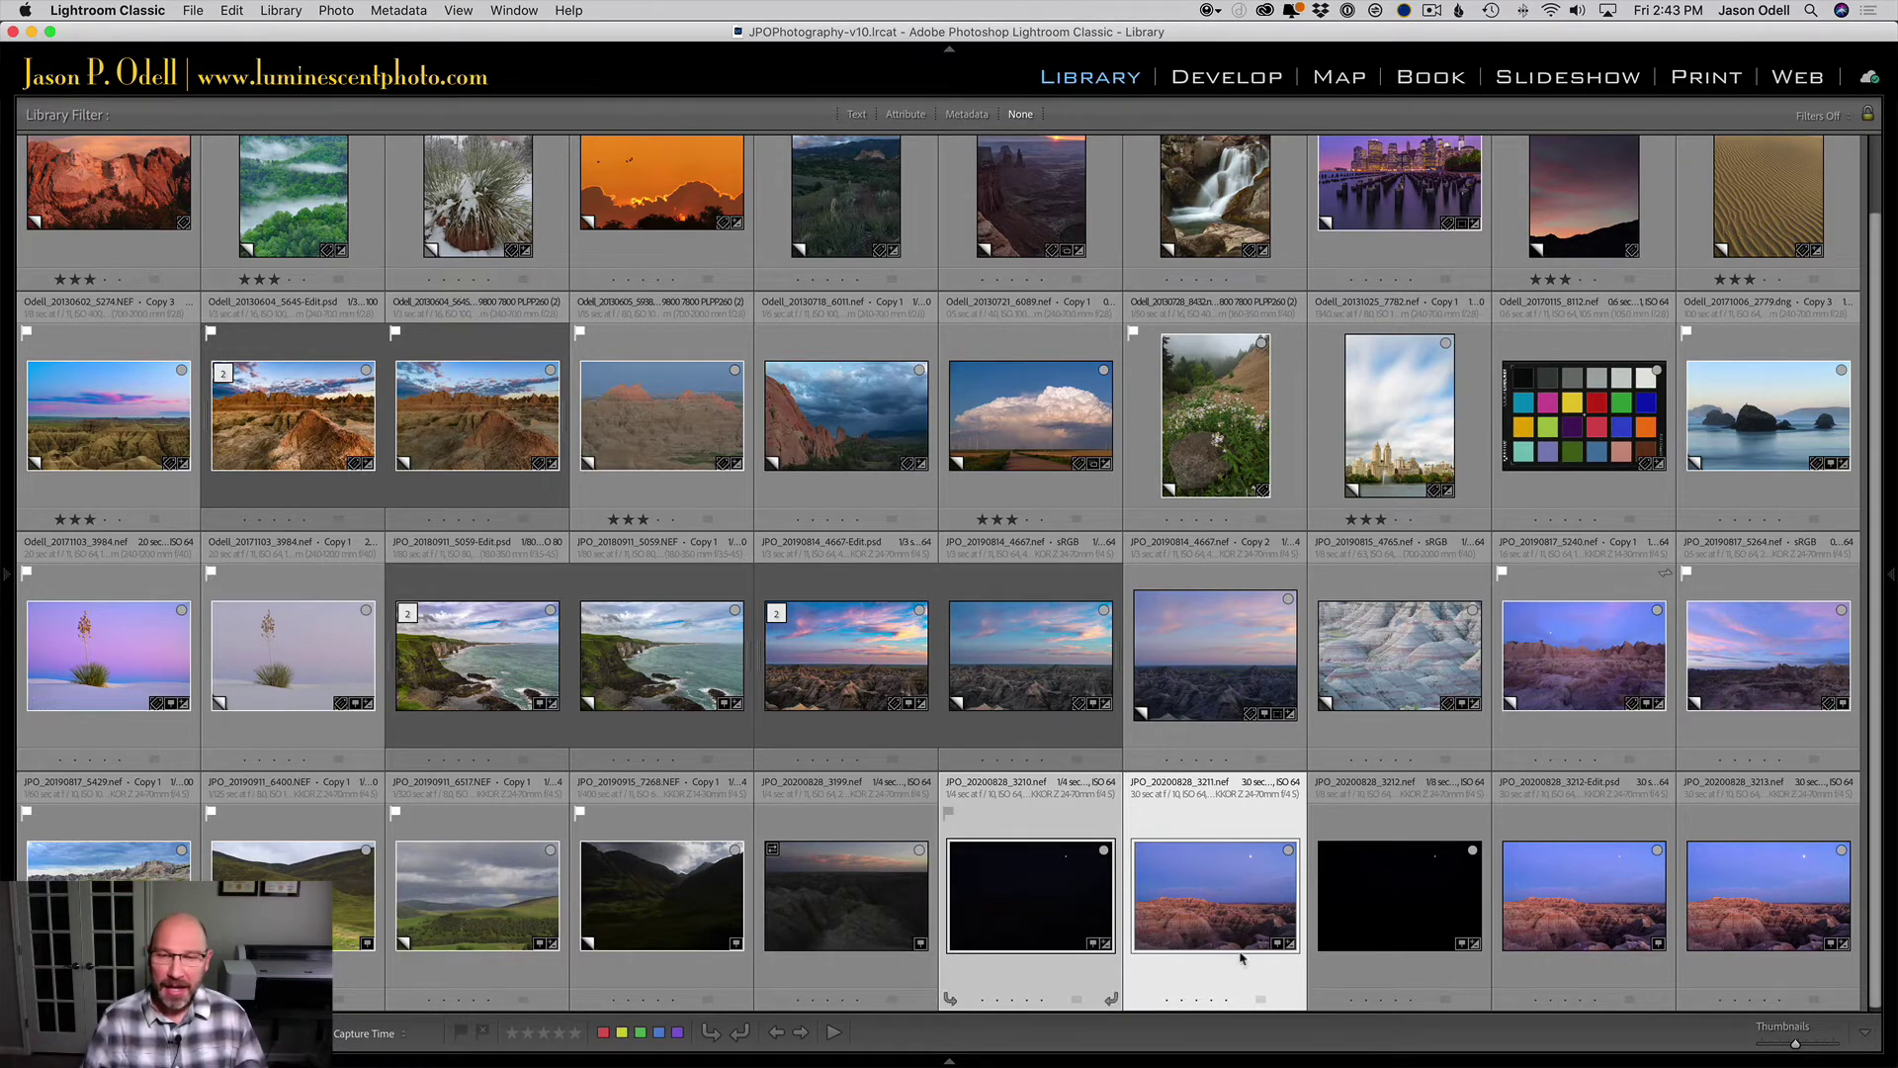
{"action": "right_click", "coordinate": [1213, 830]}
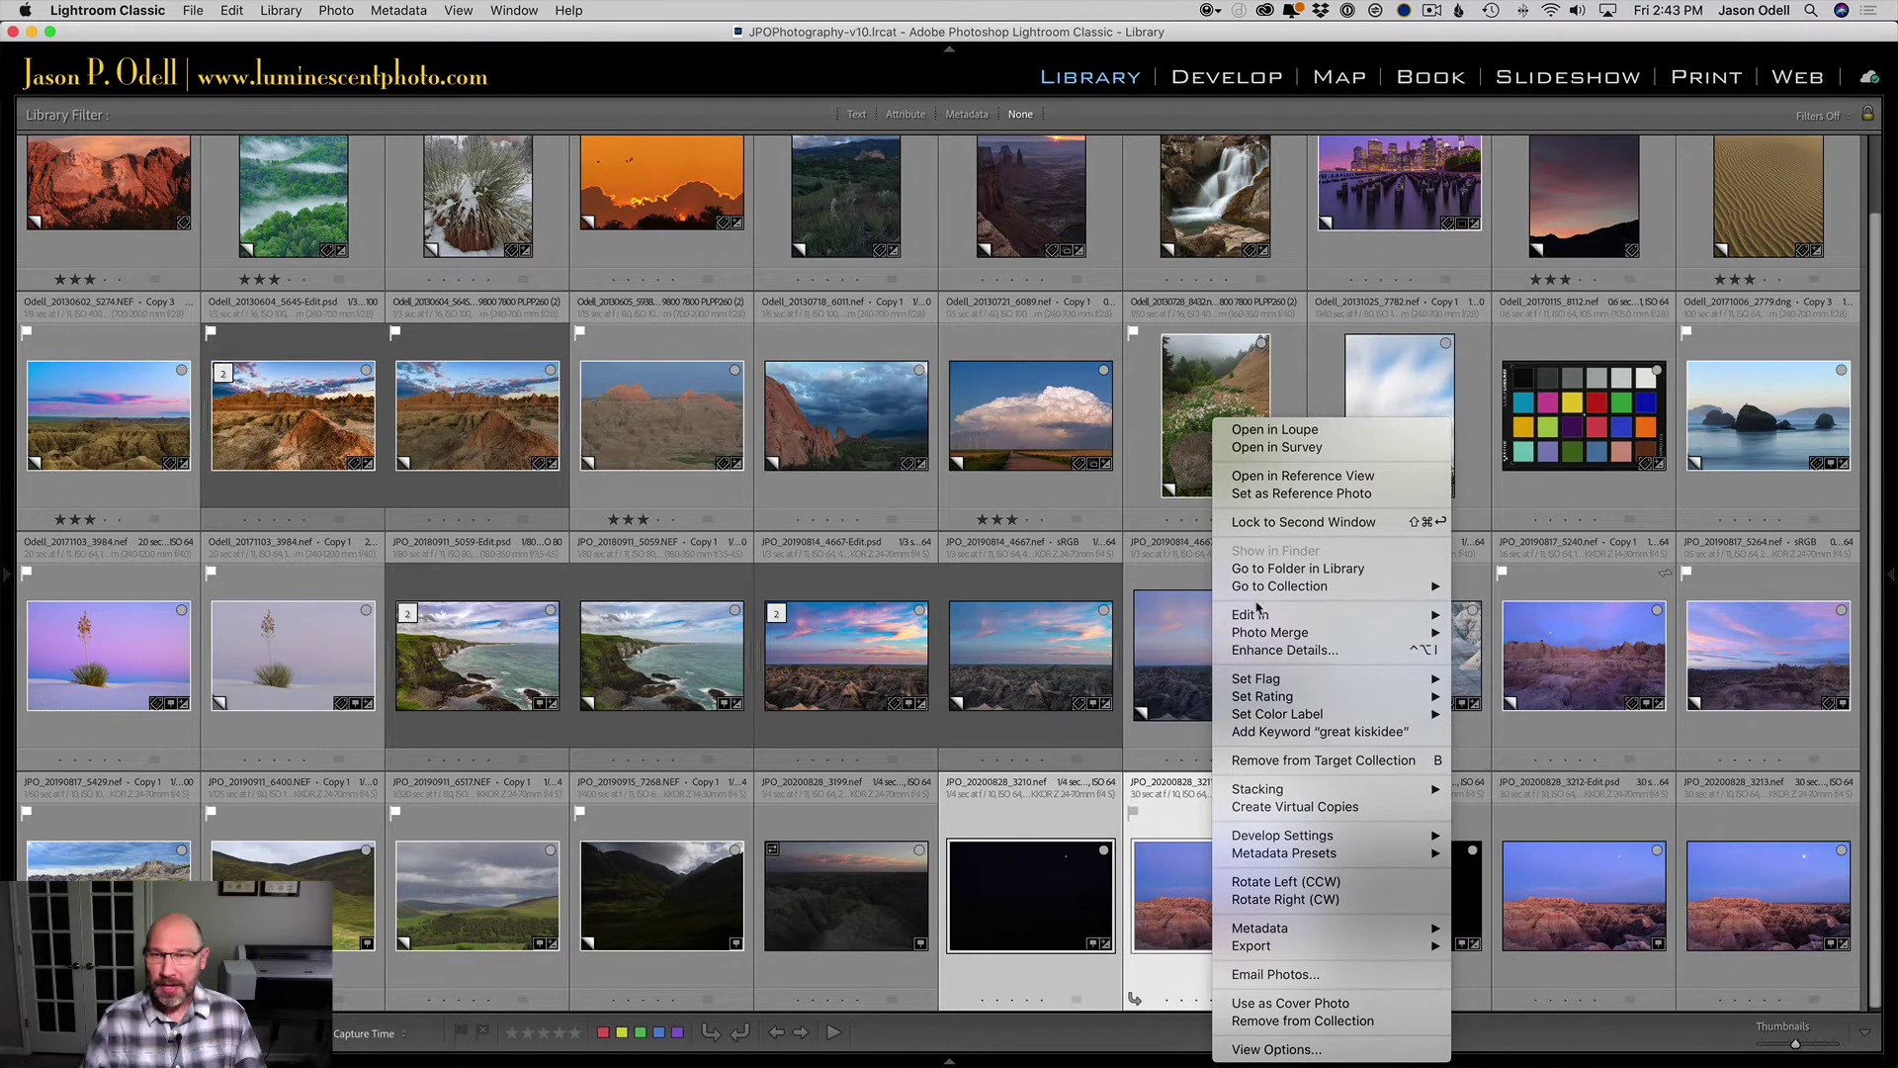
{"action": "mouse_move", "coordinate": [1253, 613]}
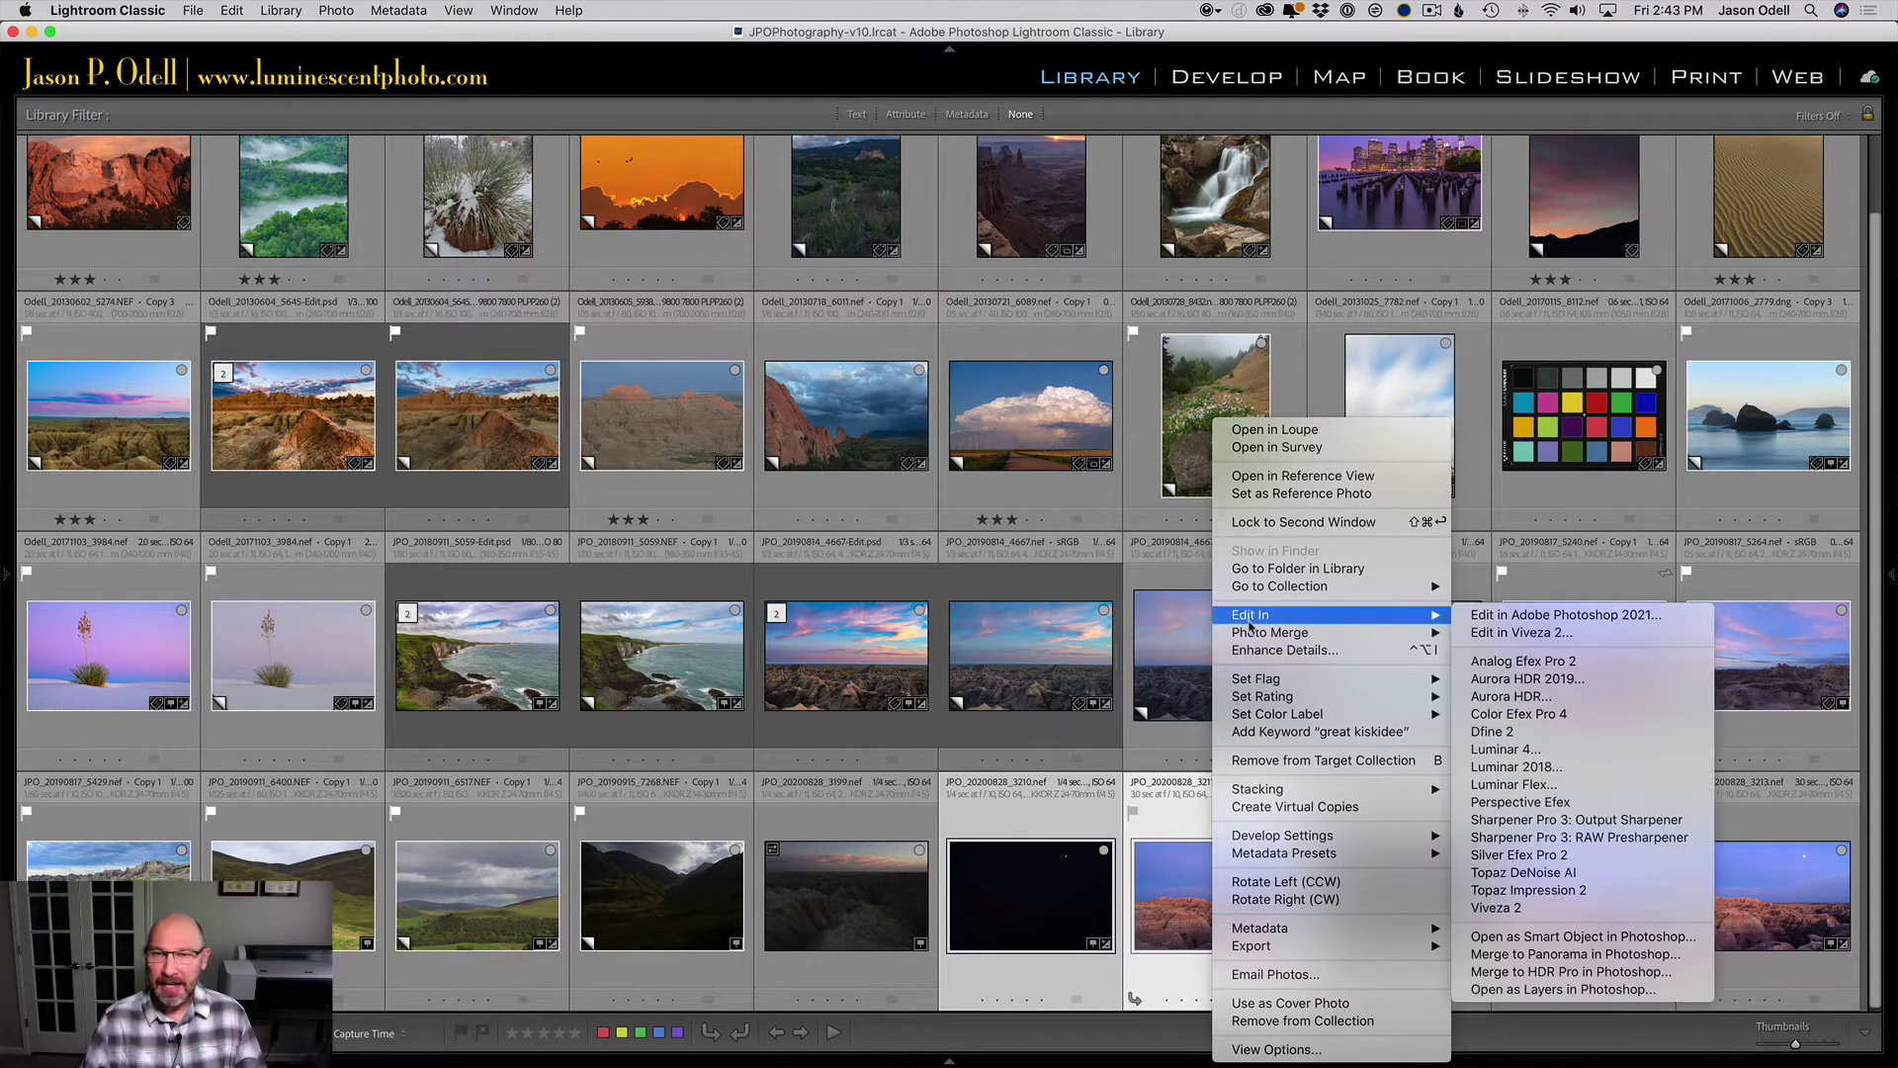
{"action": "left_click", "coordinate": [1579, 989]}
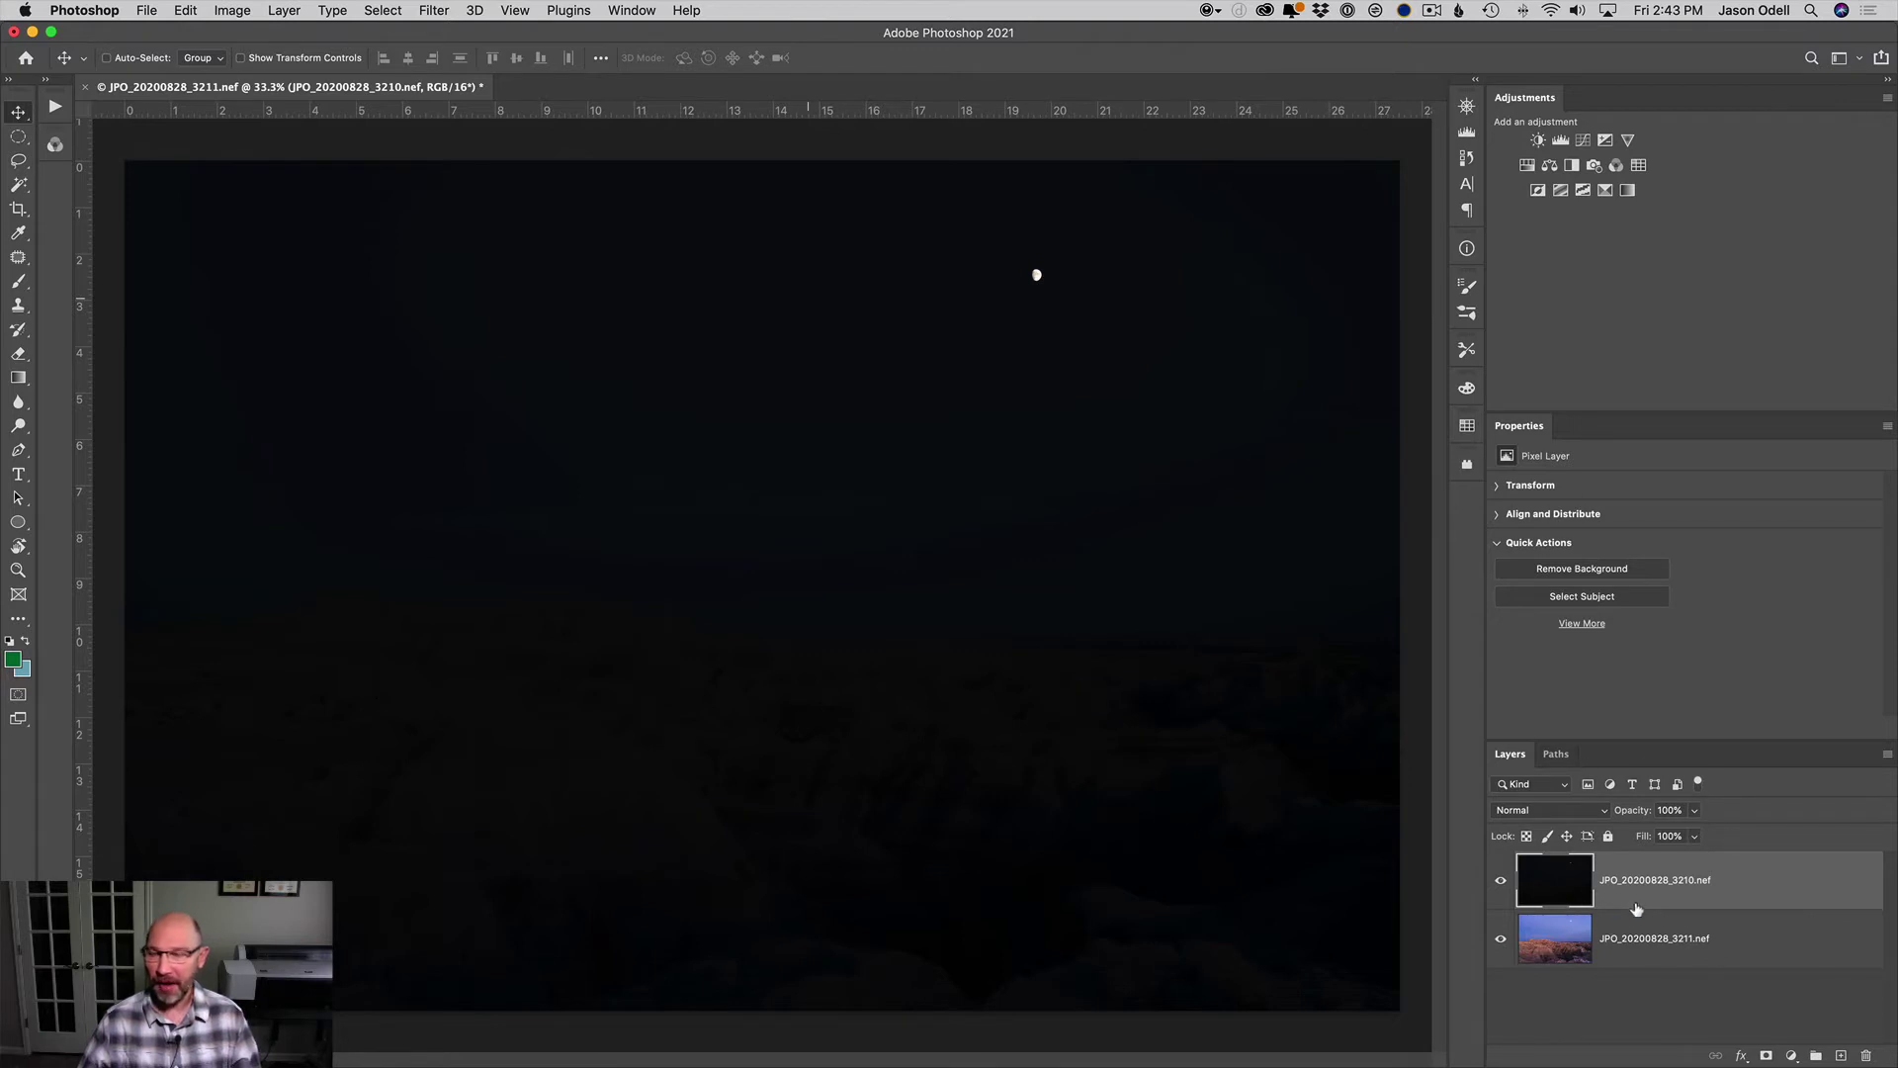
Toggle the 3210 moon layer's visibility, try Lighten blending, then return it to Normal
{"action": "left_click", "coordinate": [1500, 881]}
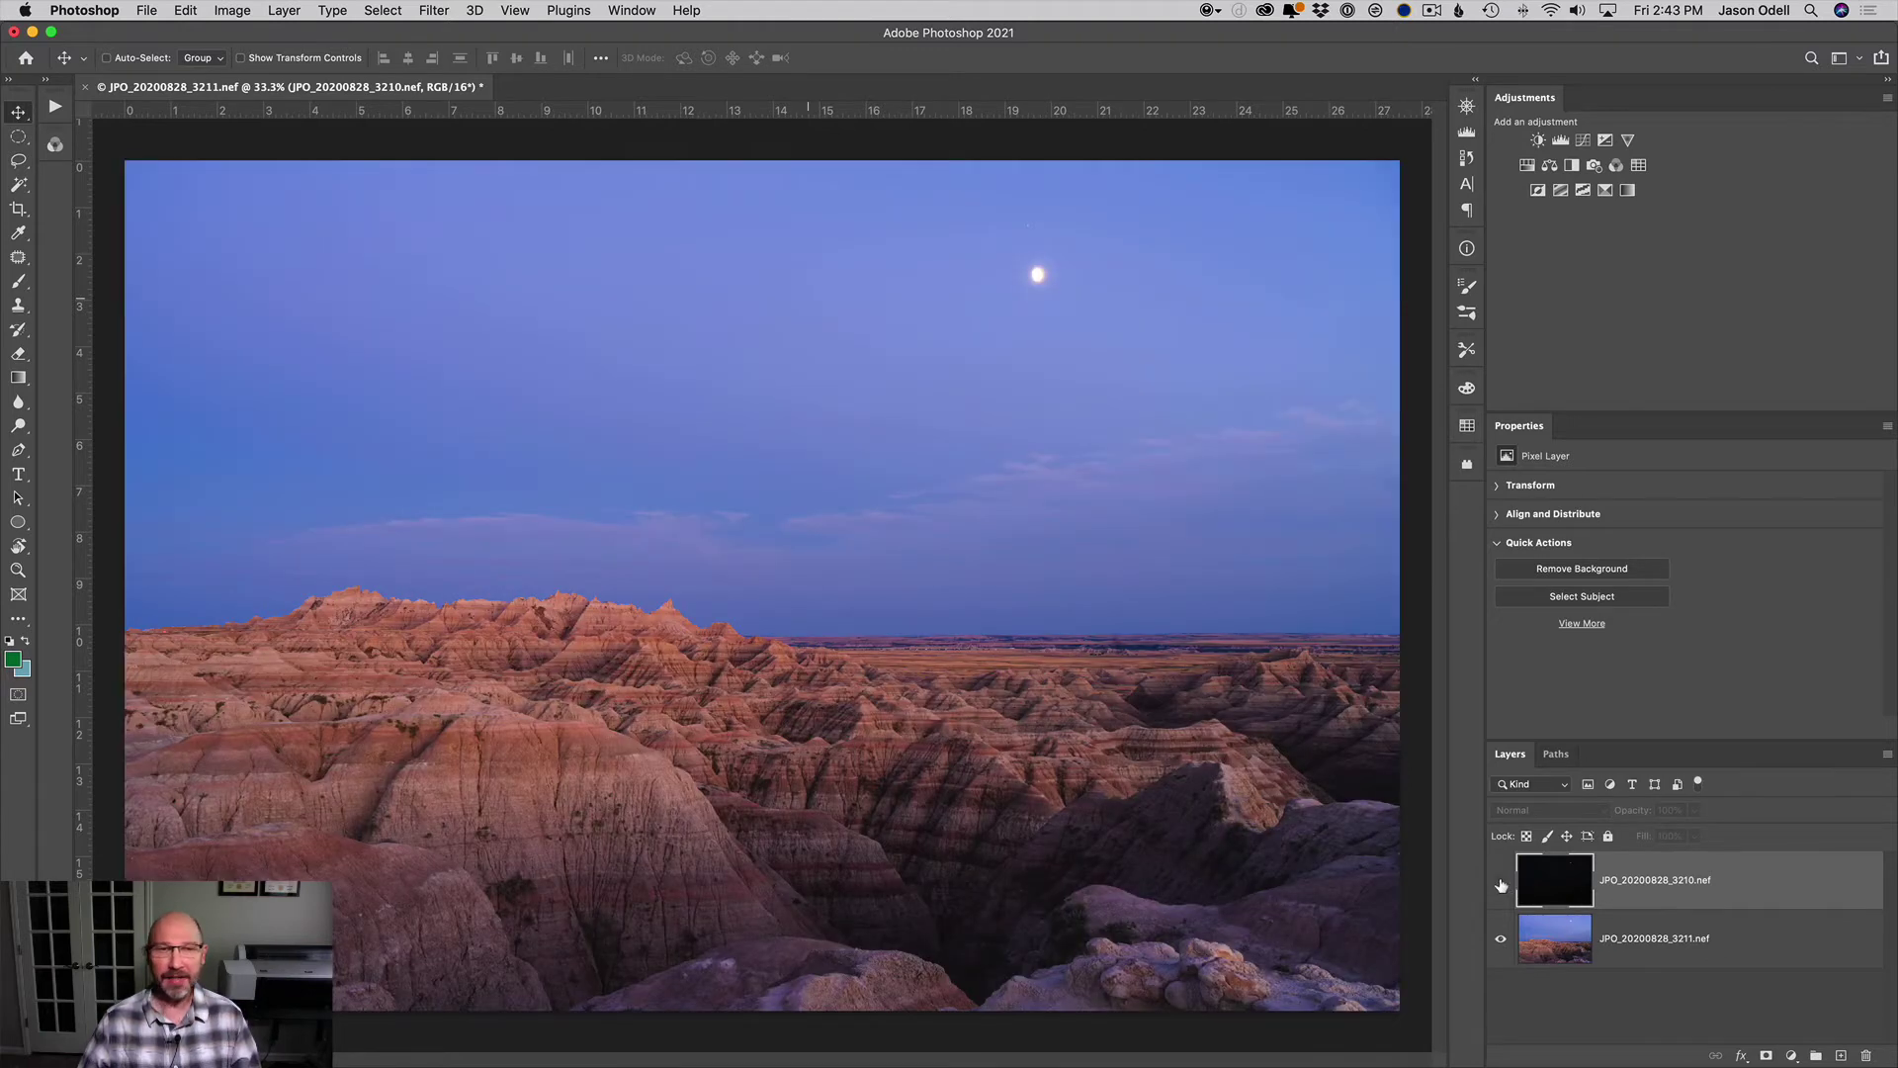
{"action": "left_click", "coordinate": [1501, 882]}
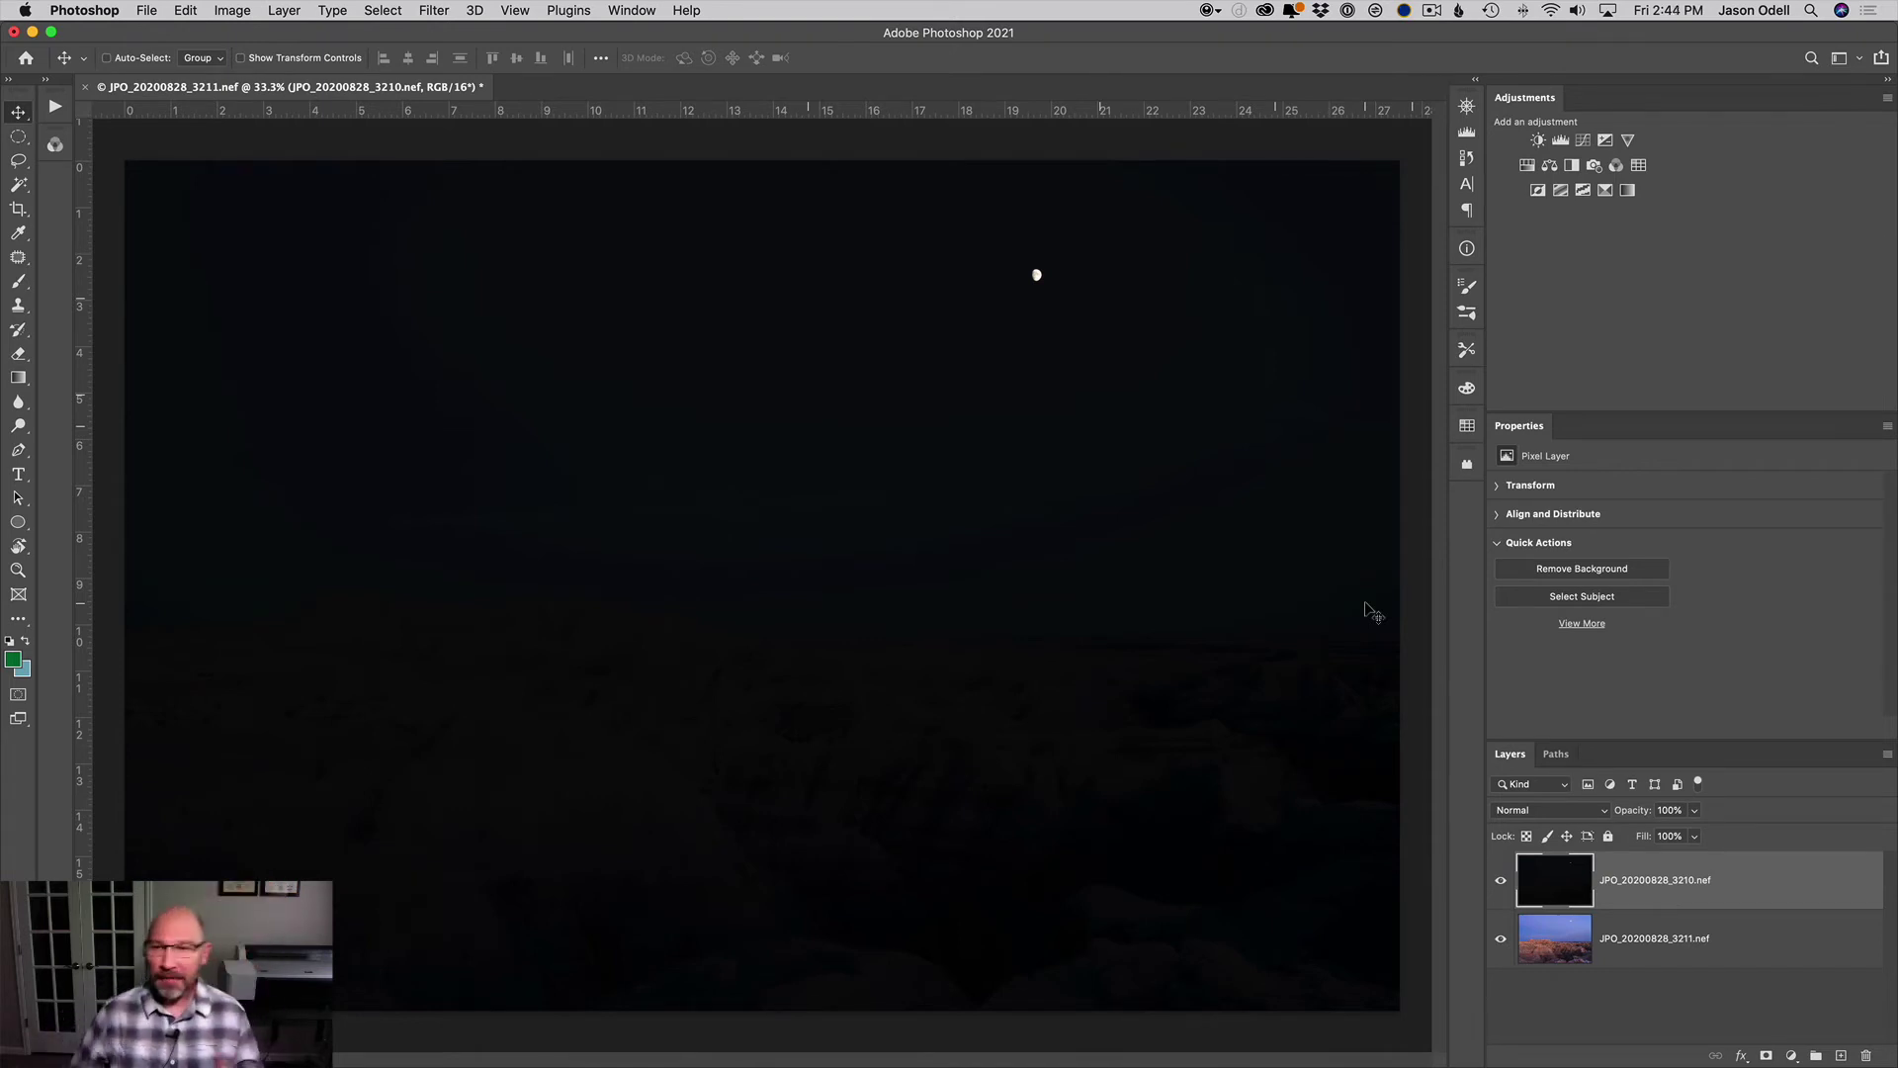
{"action": "left_click", "coordinate": [1523, 813]}
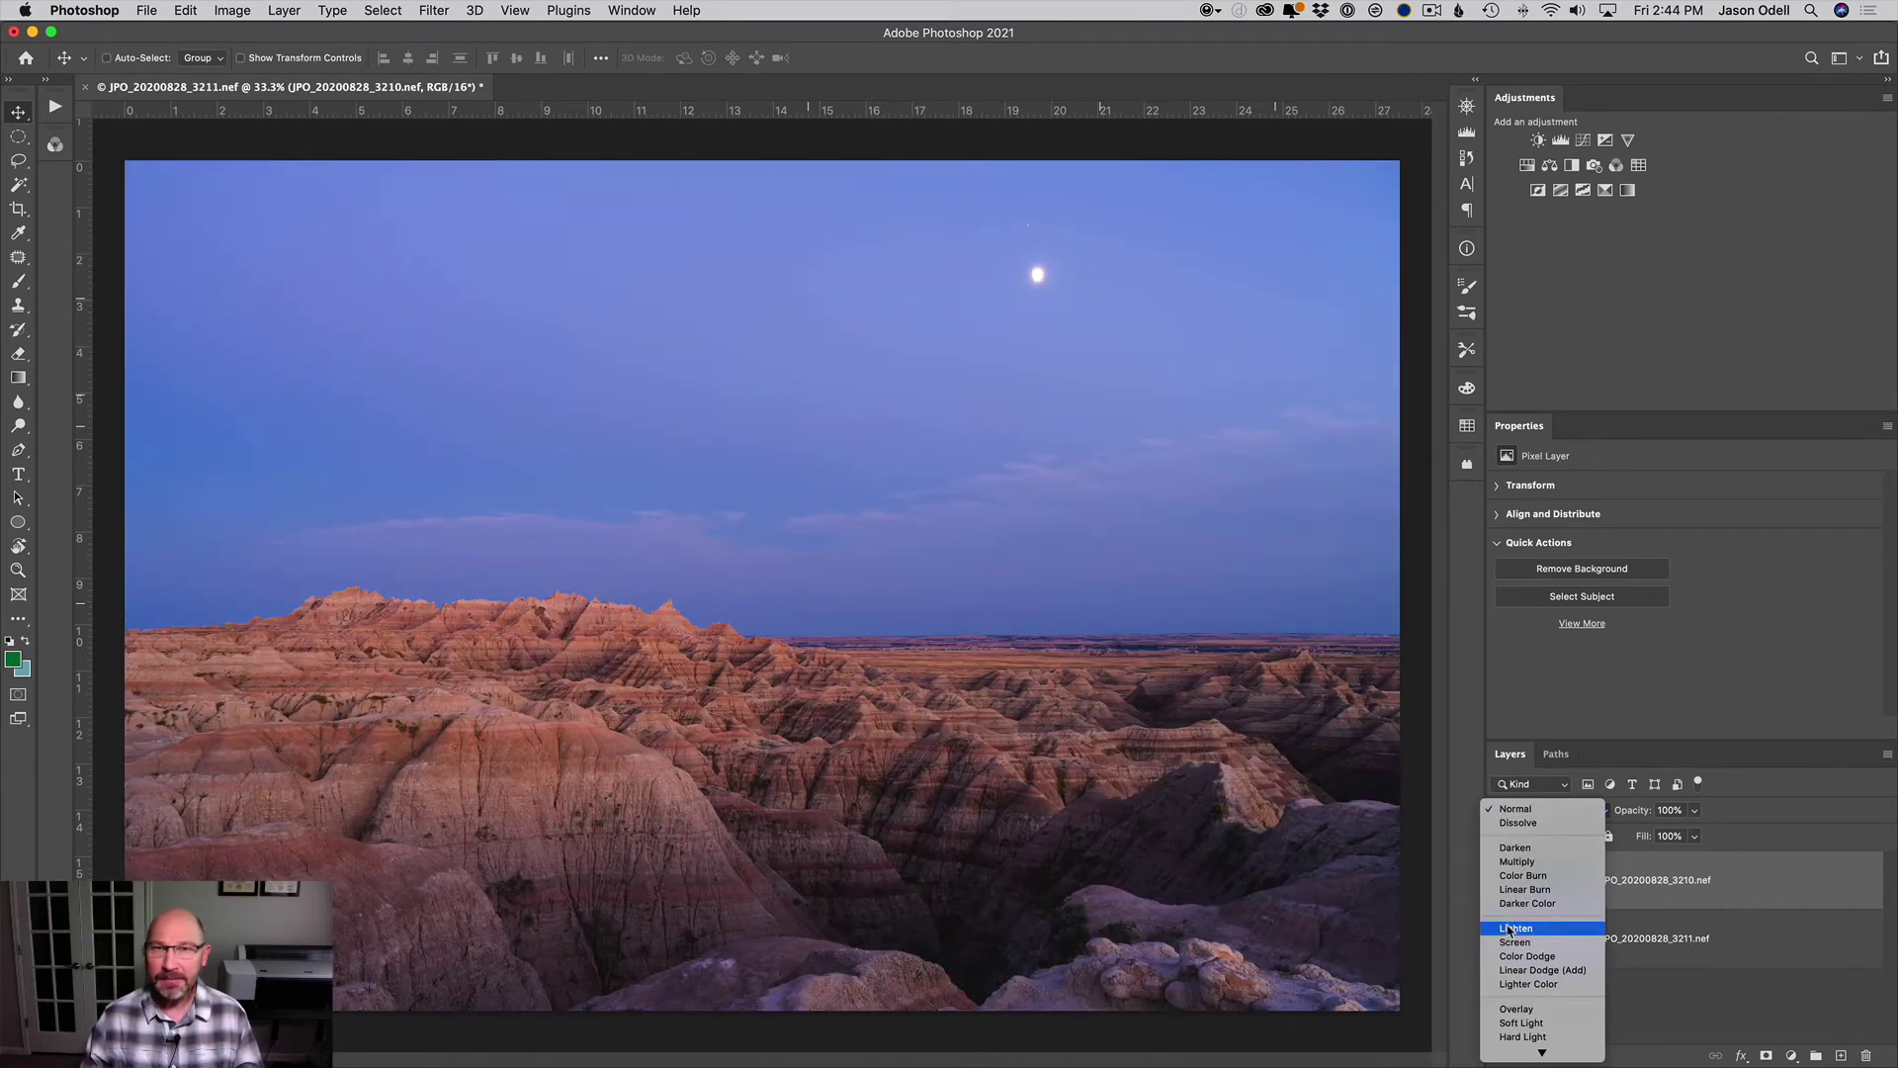
{"action": "left_click", "coordinate": [1509, 929]}
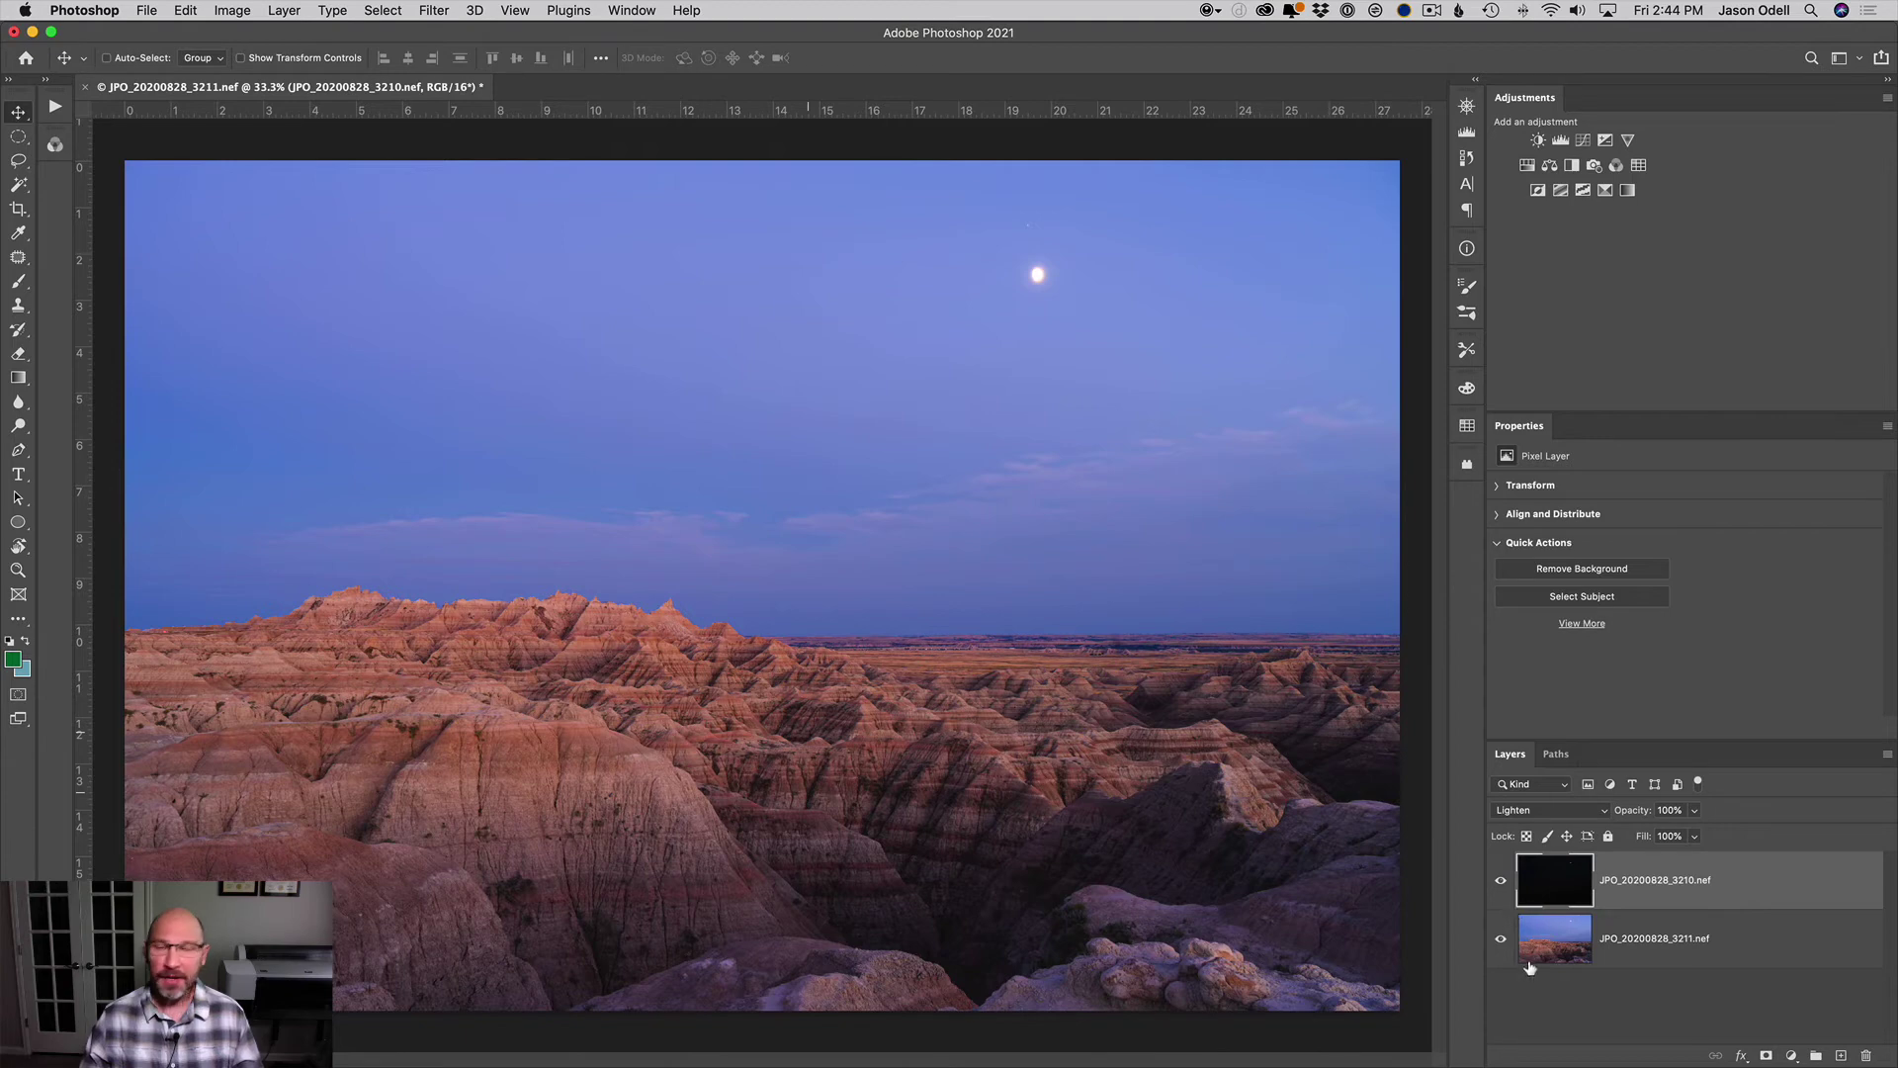
{"action": "left_click", "coordinate": [1542, 817]}
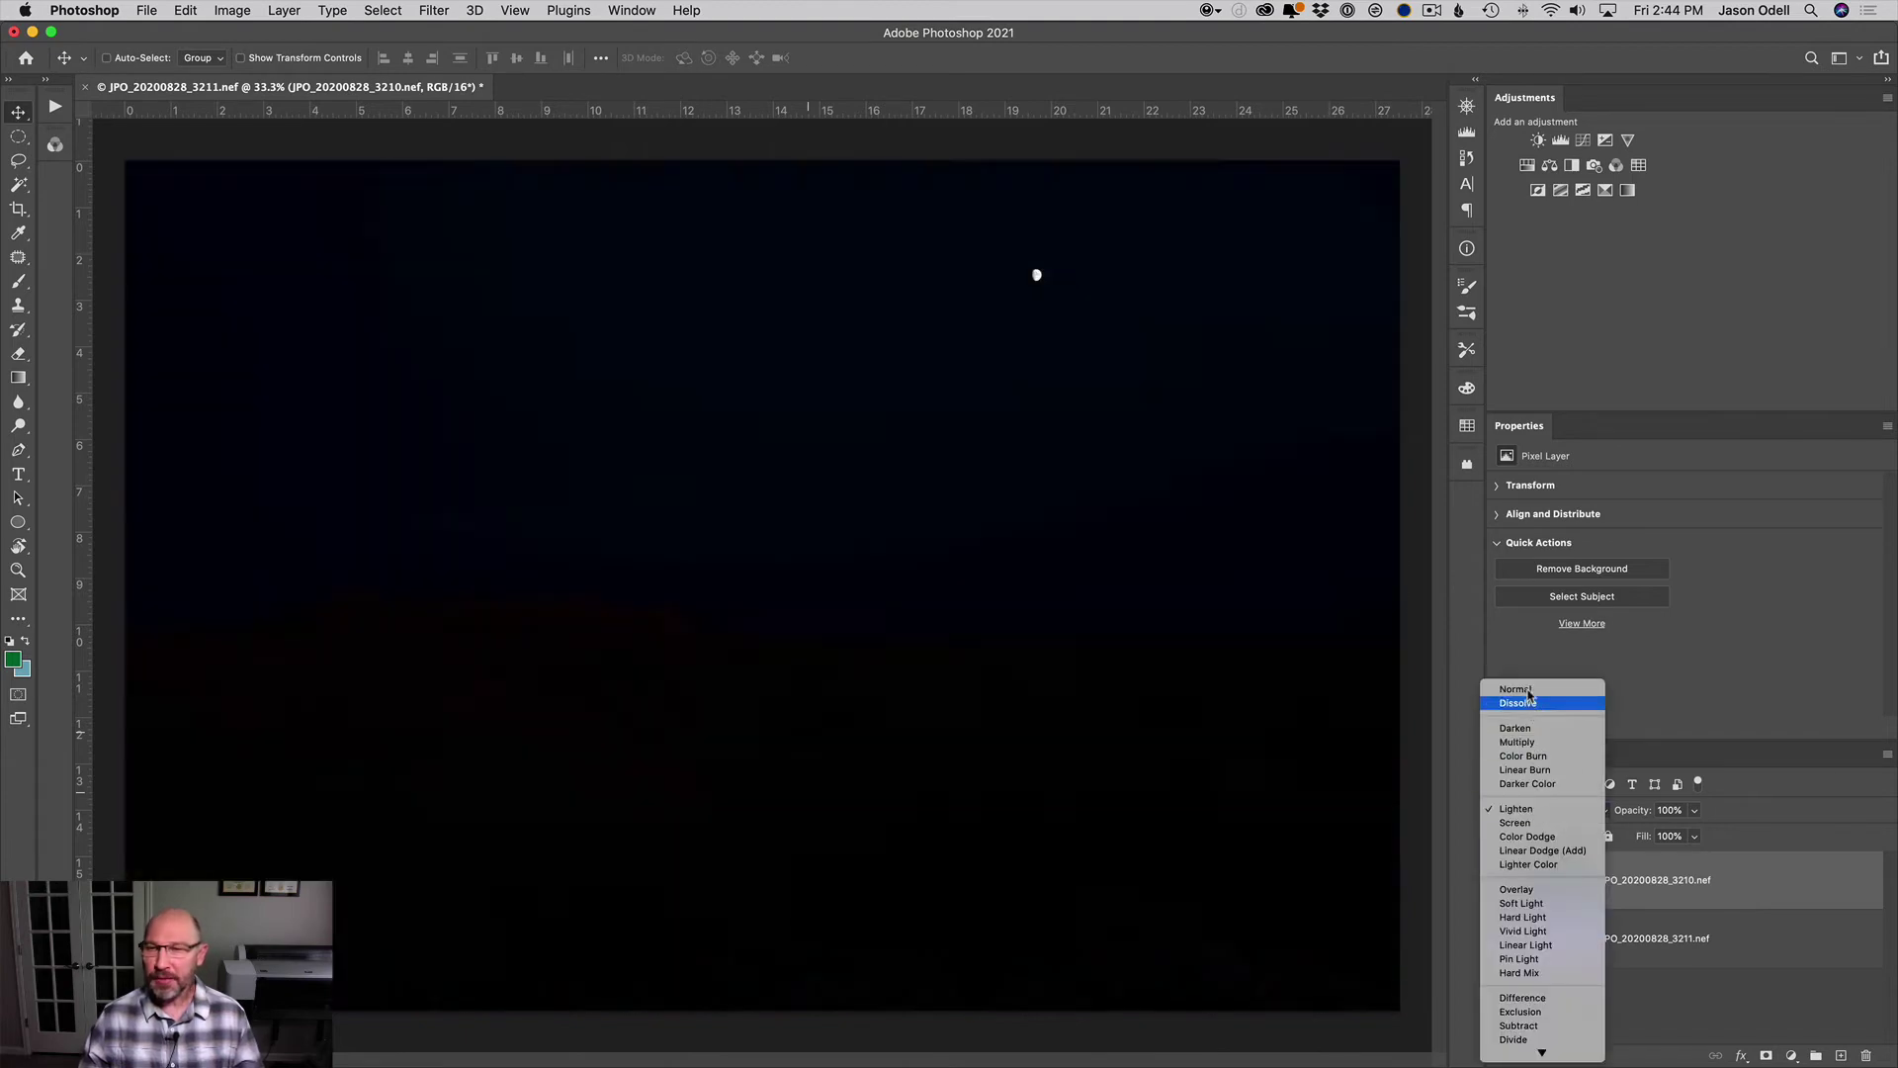
{"action": "left_click", "coordinate": [1527, 692]}
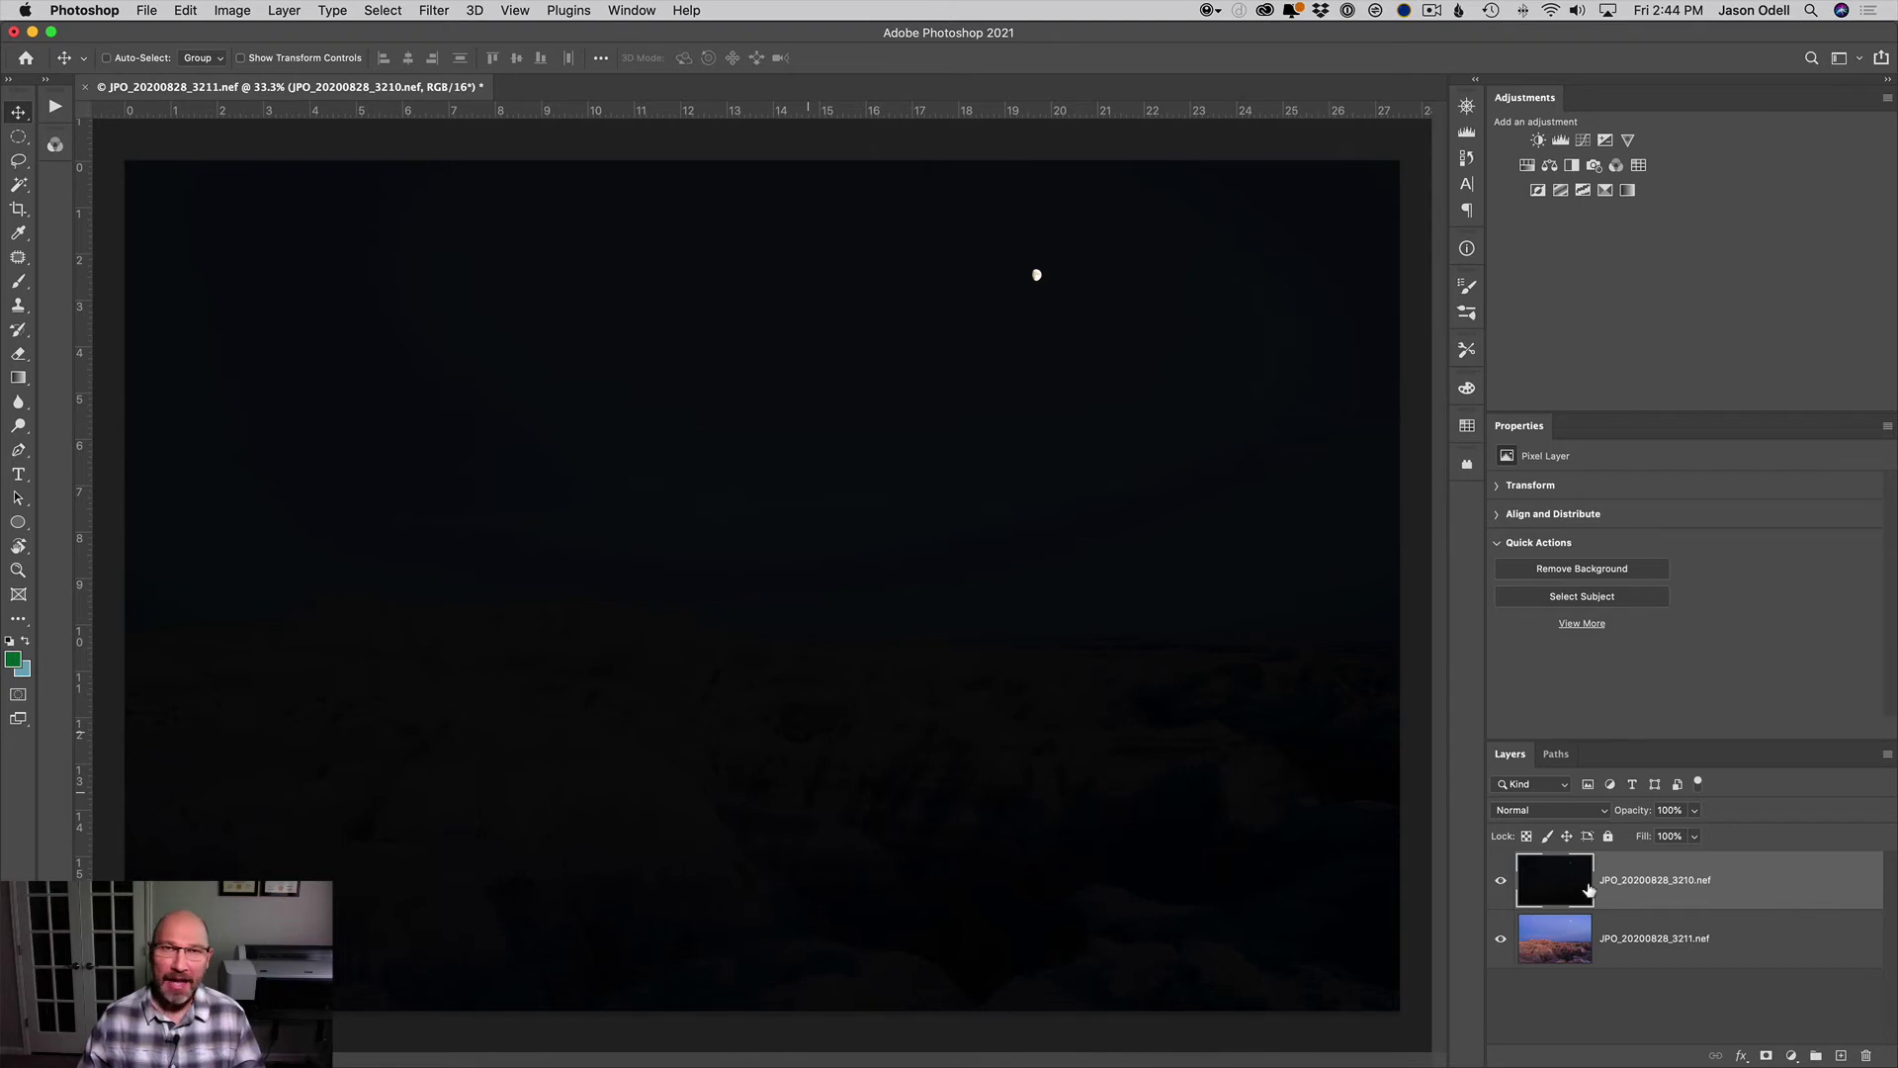
Hide the moon layer and lasso a loose loop around the bright moon on the 3211 layer
{"action": "left_click", "coordinate": [1501, 885]}
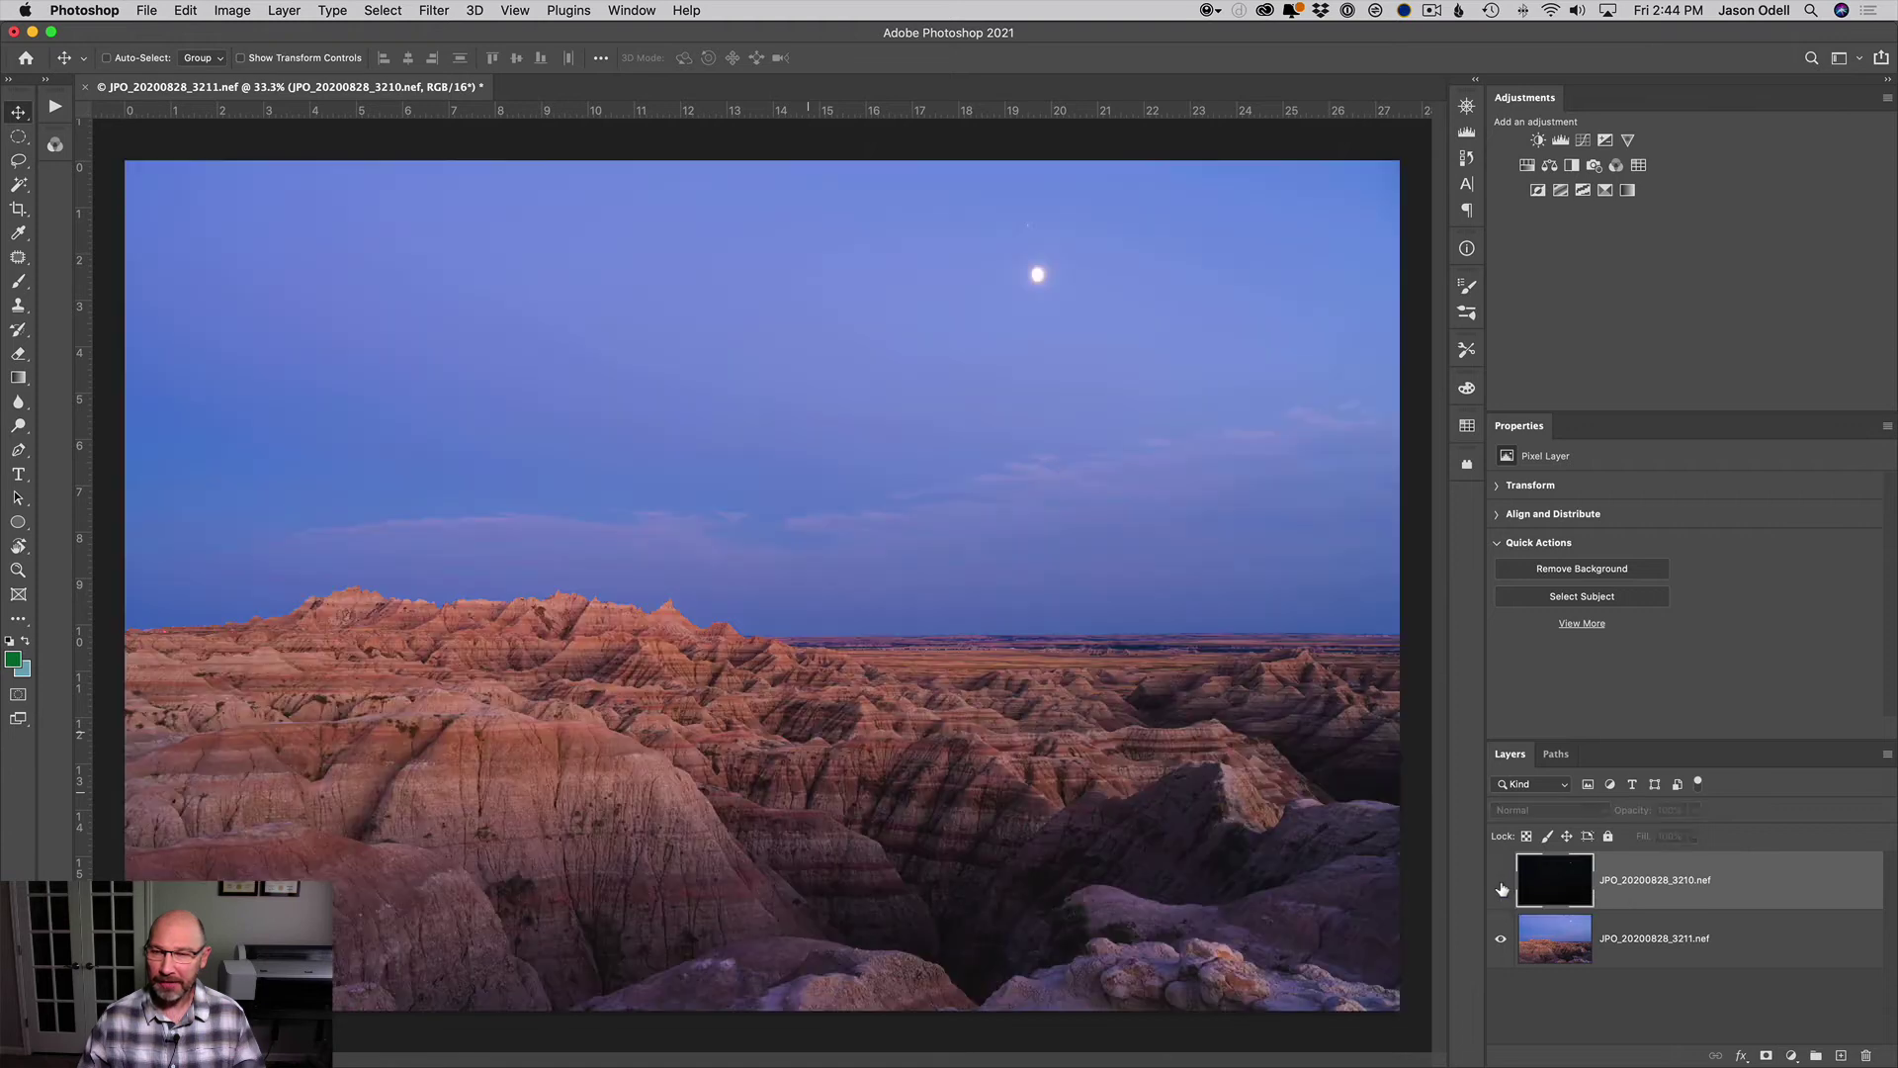
{"action": "left_click", "coordinate": [1538, 926]}
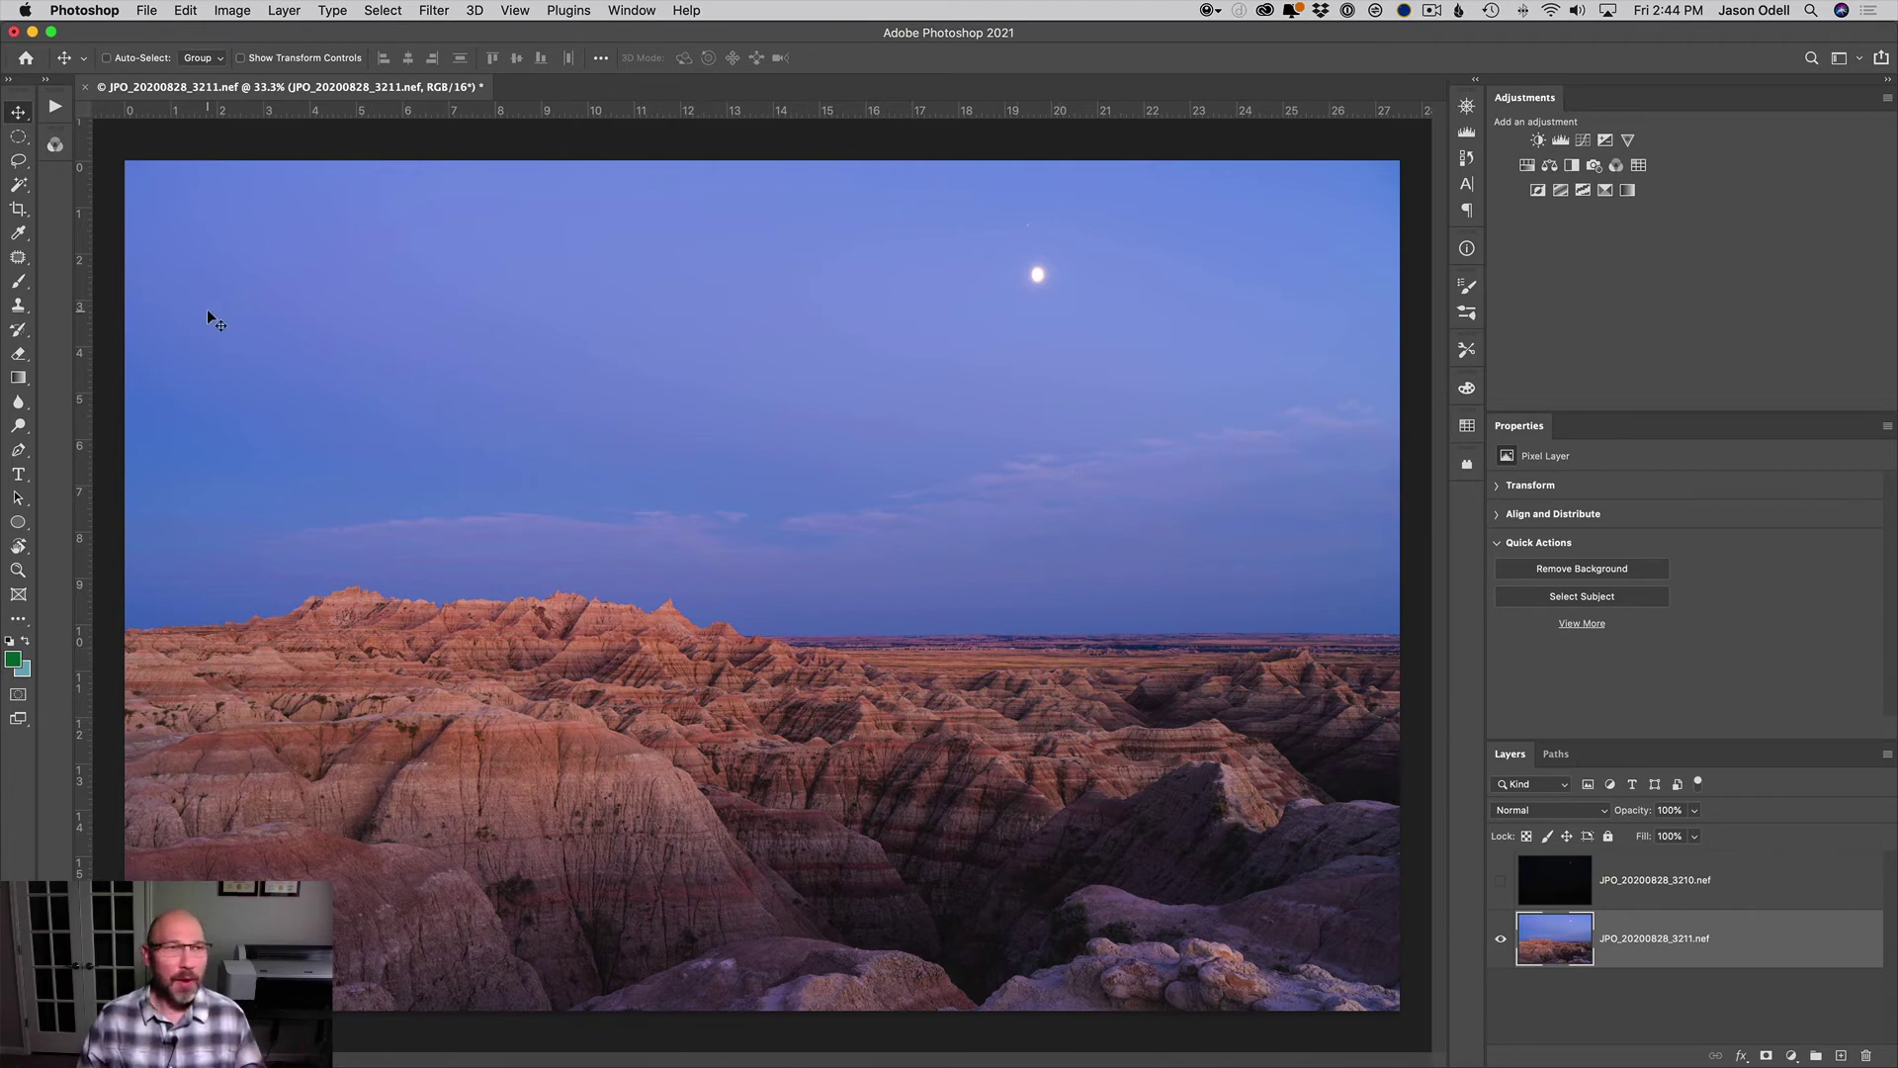
{"action": "left_click", "coordinate": [21, 162]}
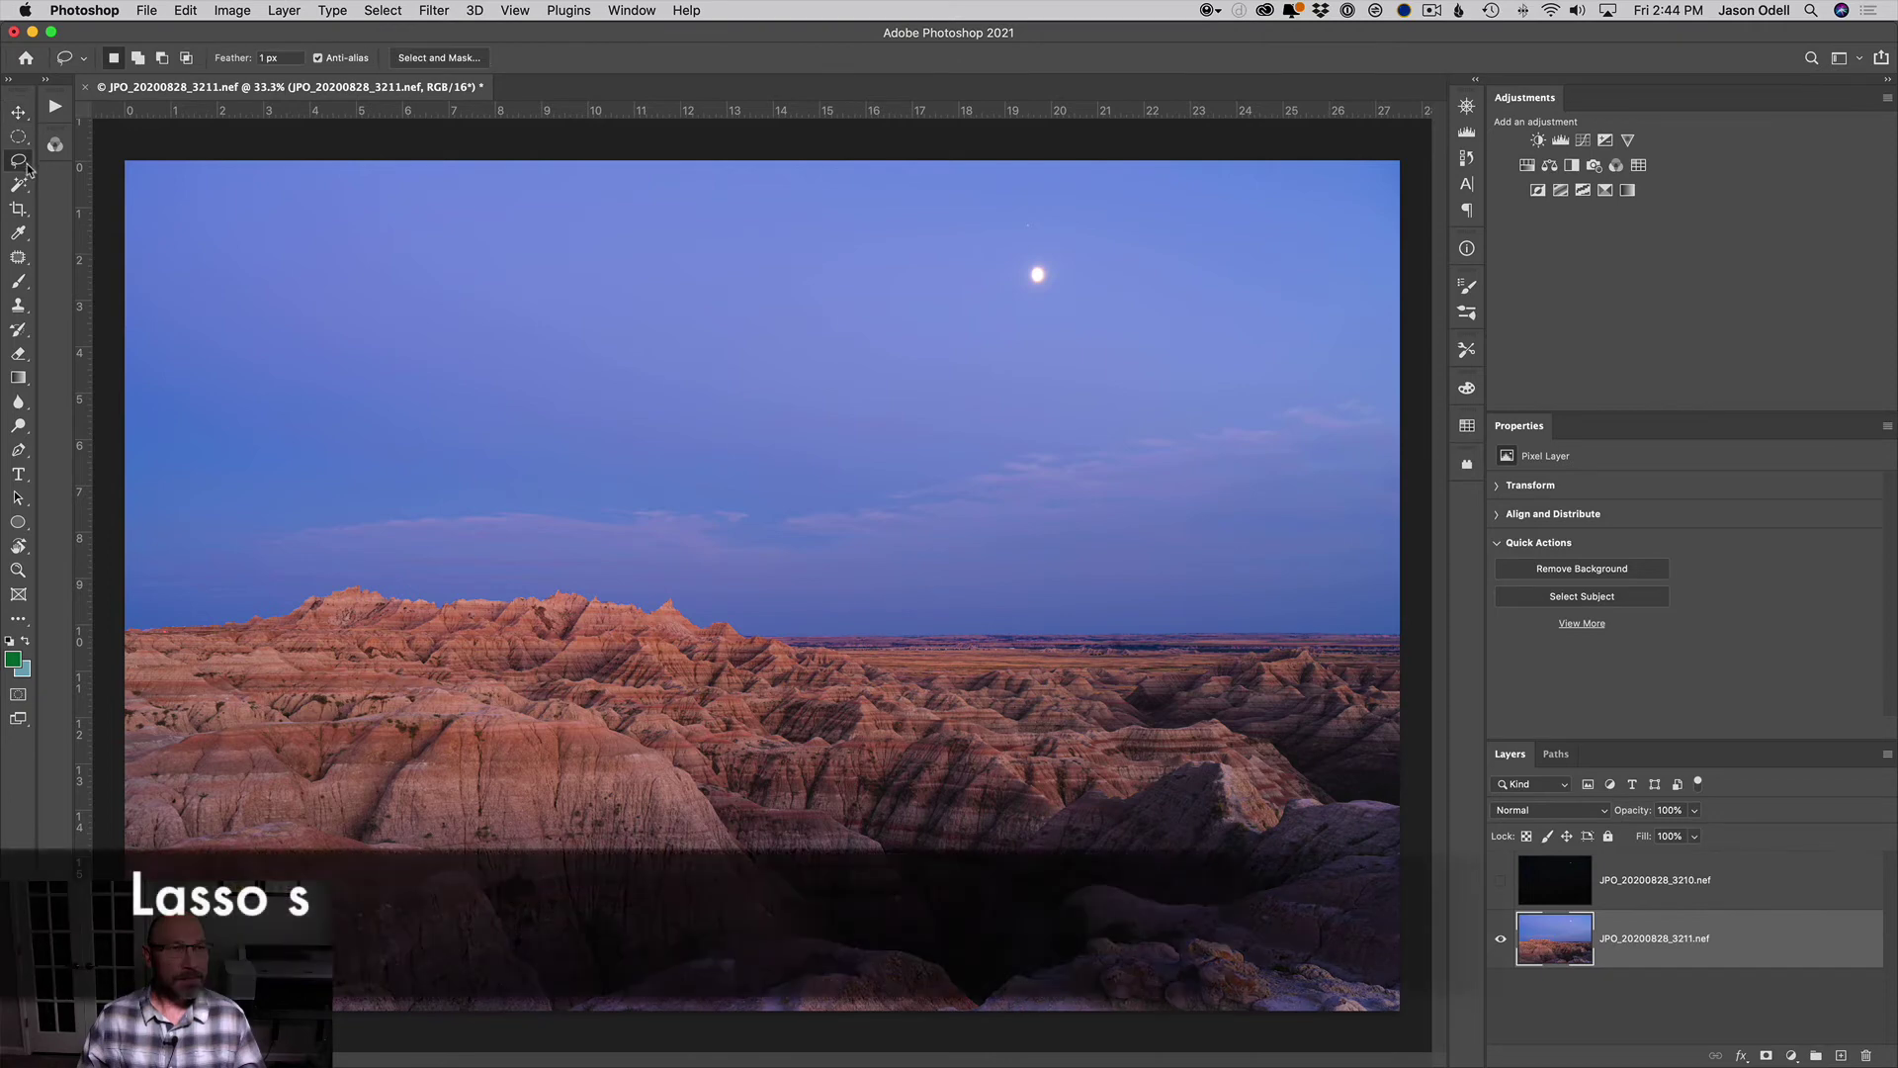
{"action": "mouse_move", "coordinate": [1028, 302]}
{"action": "left_mouse_down"}
{"action": "mouse_move", "coordinate": [1063, 309]}
{"action": "mouse_move", "coordinate": [1061, 252]}
{"action": "mouse_move", "coordinate": [1001, 262]}
{"action": "mouse_move", "coordinate": [1010, 296]}
{"action": "mouse_move", "coordinate": [1068, 306]}
{"action": "left_mouse_up"}
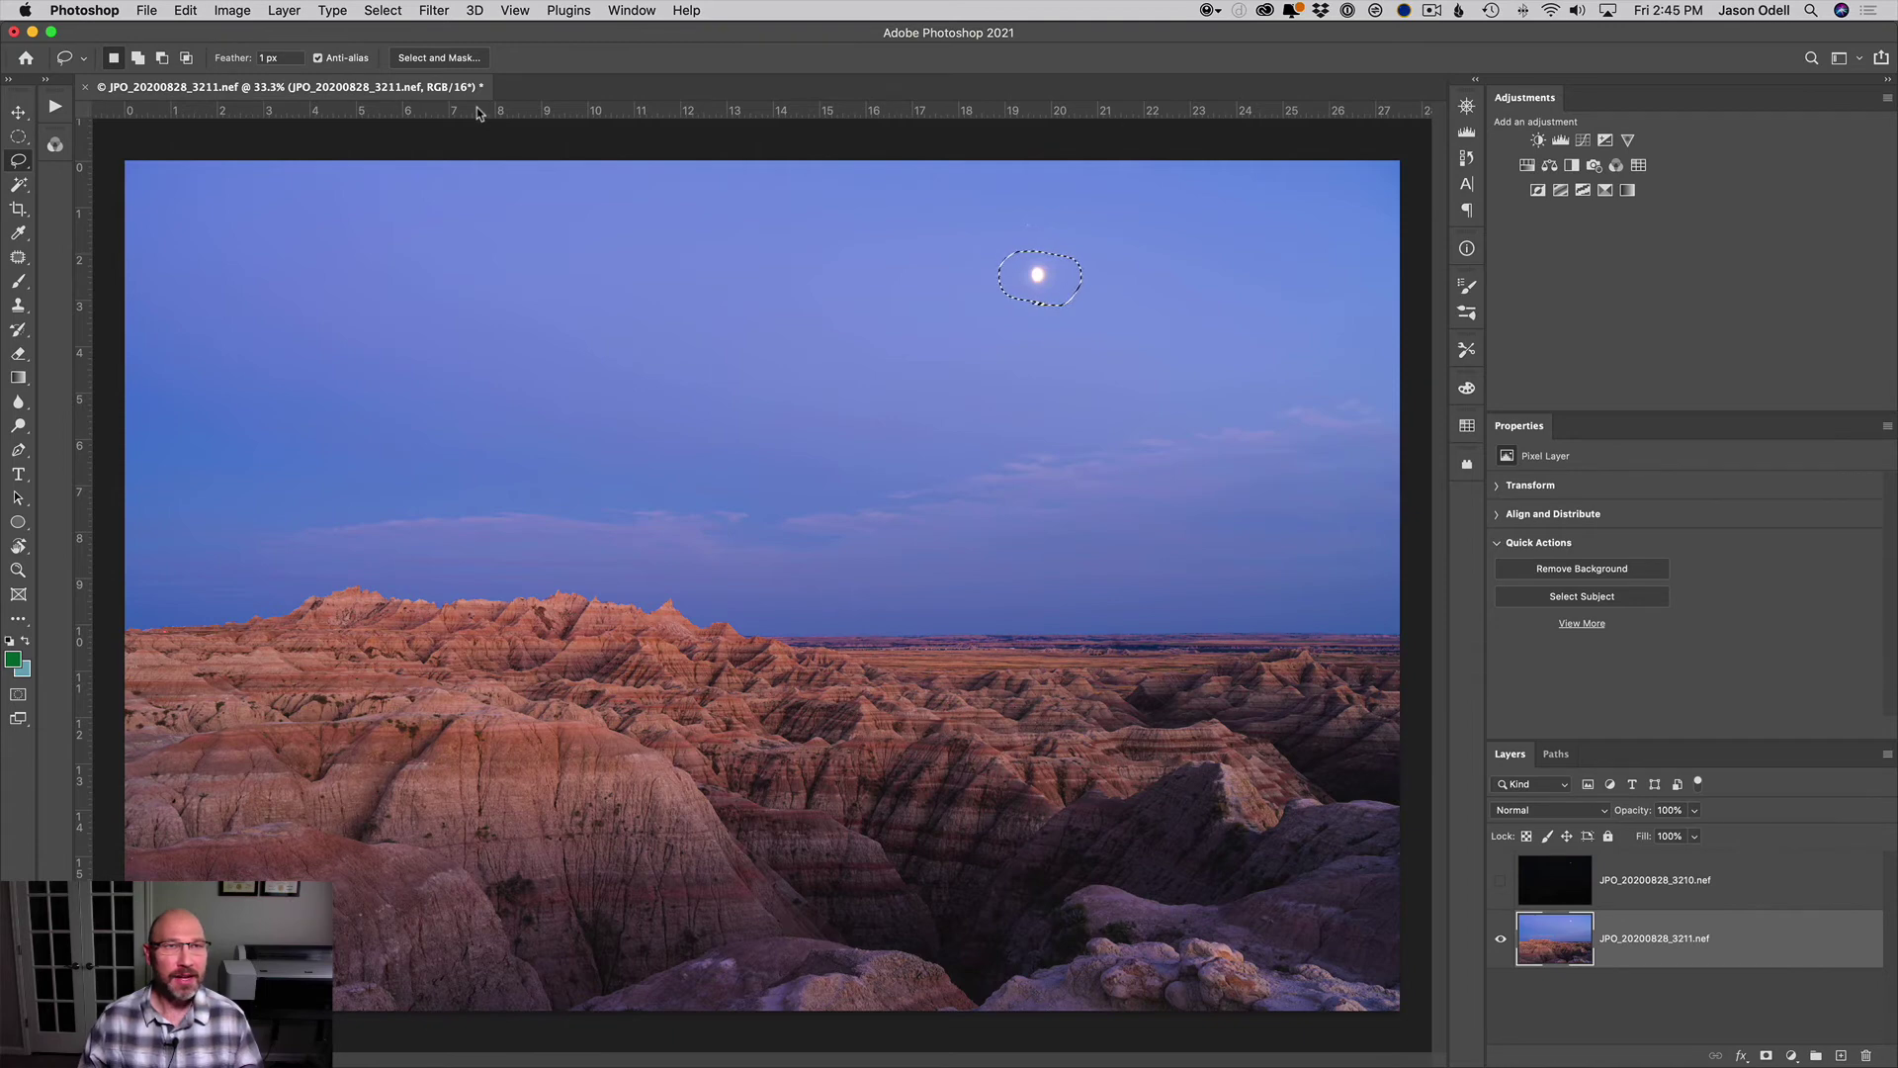
Remove the selected blown-out moon with Edit > Content-Aware Fill, accepting the preview
{"action": "left_click", "coordinate": [148, 11]}
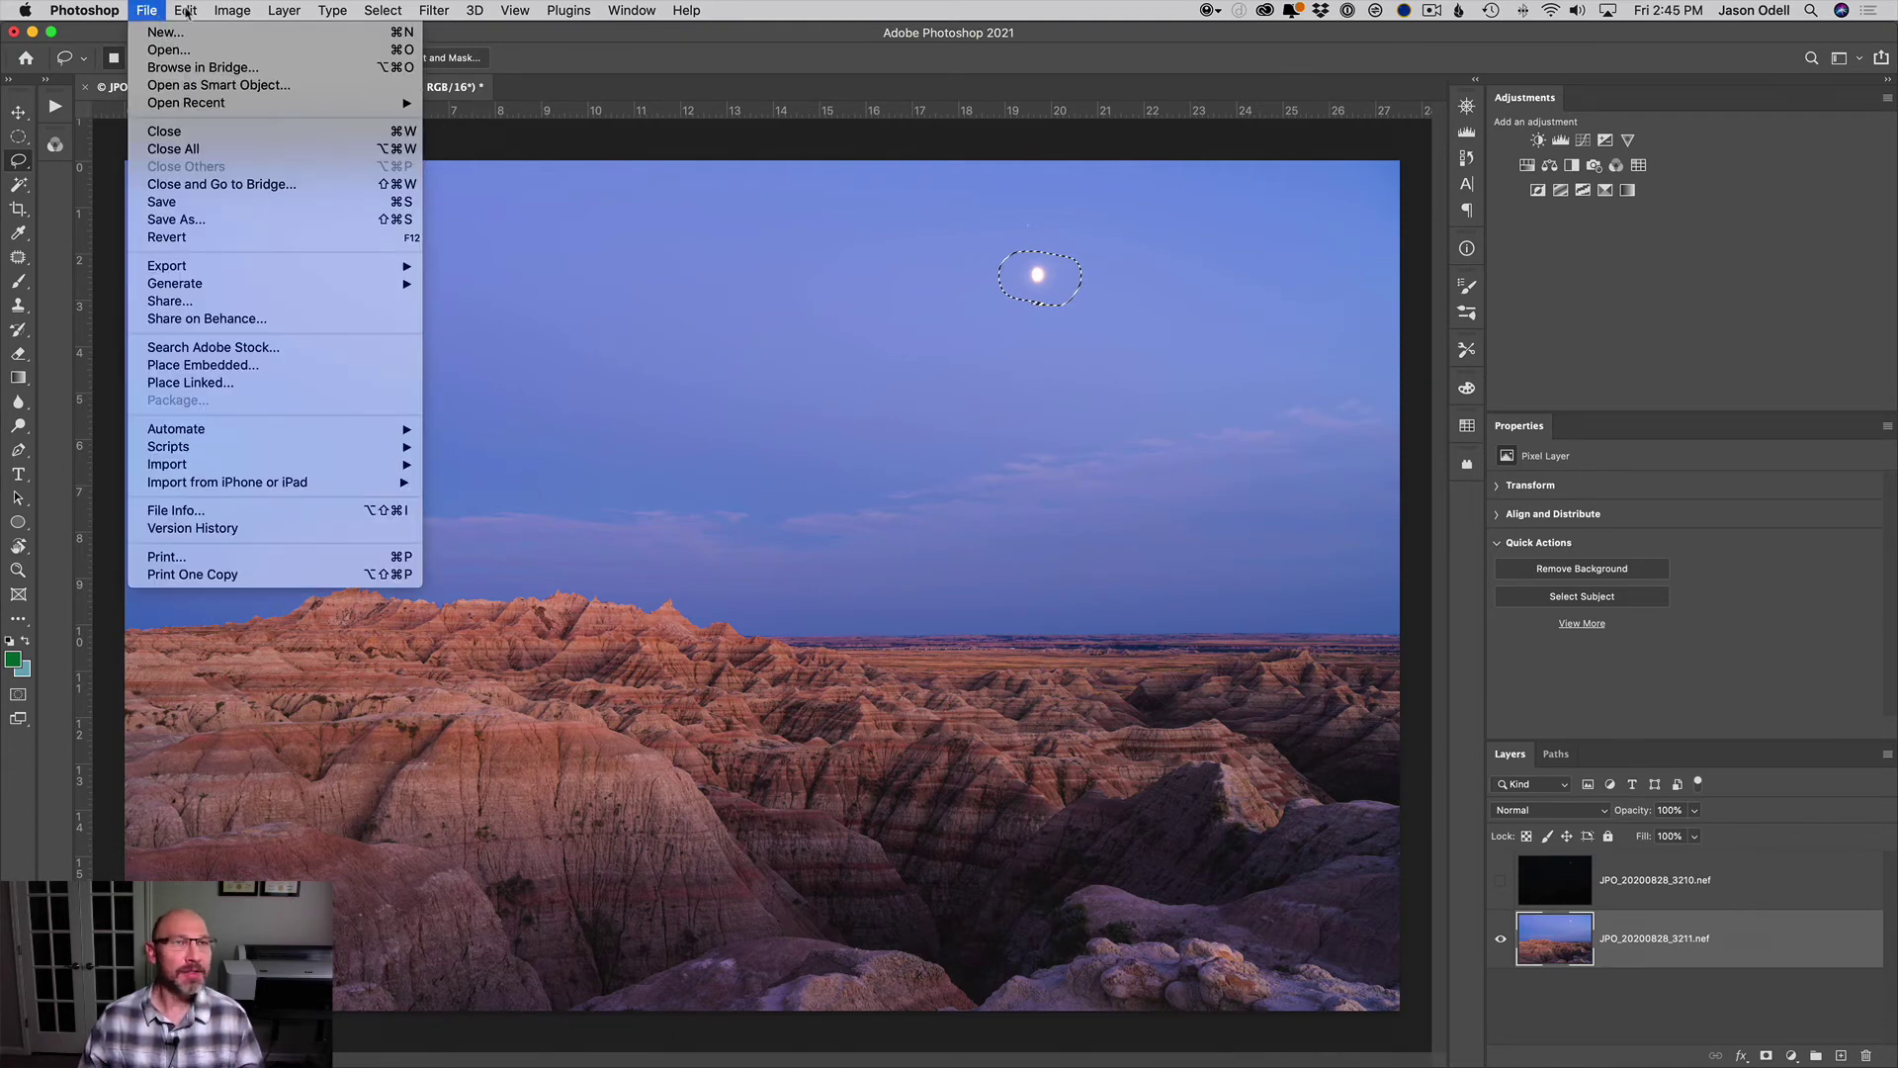
{"action": "mouse_move", "coordinate": [191, 12]}
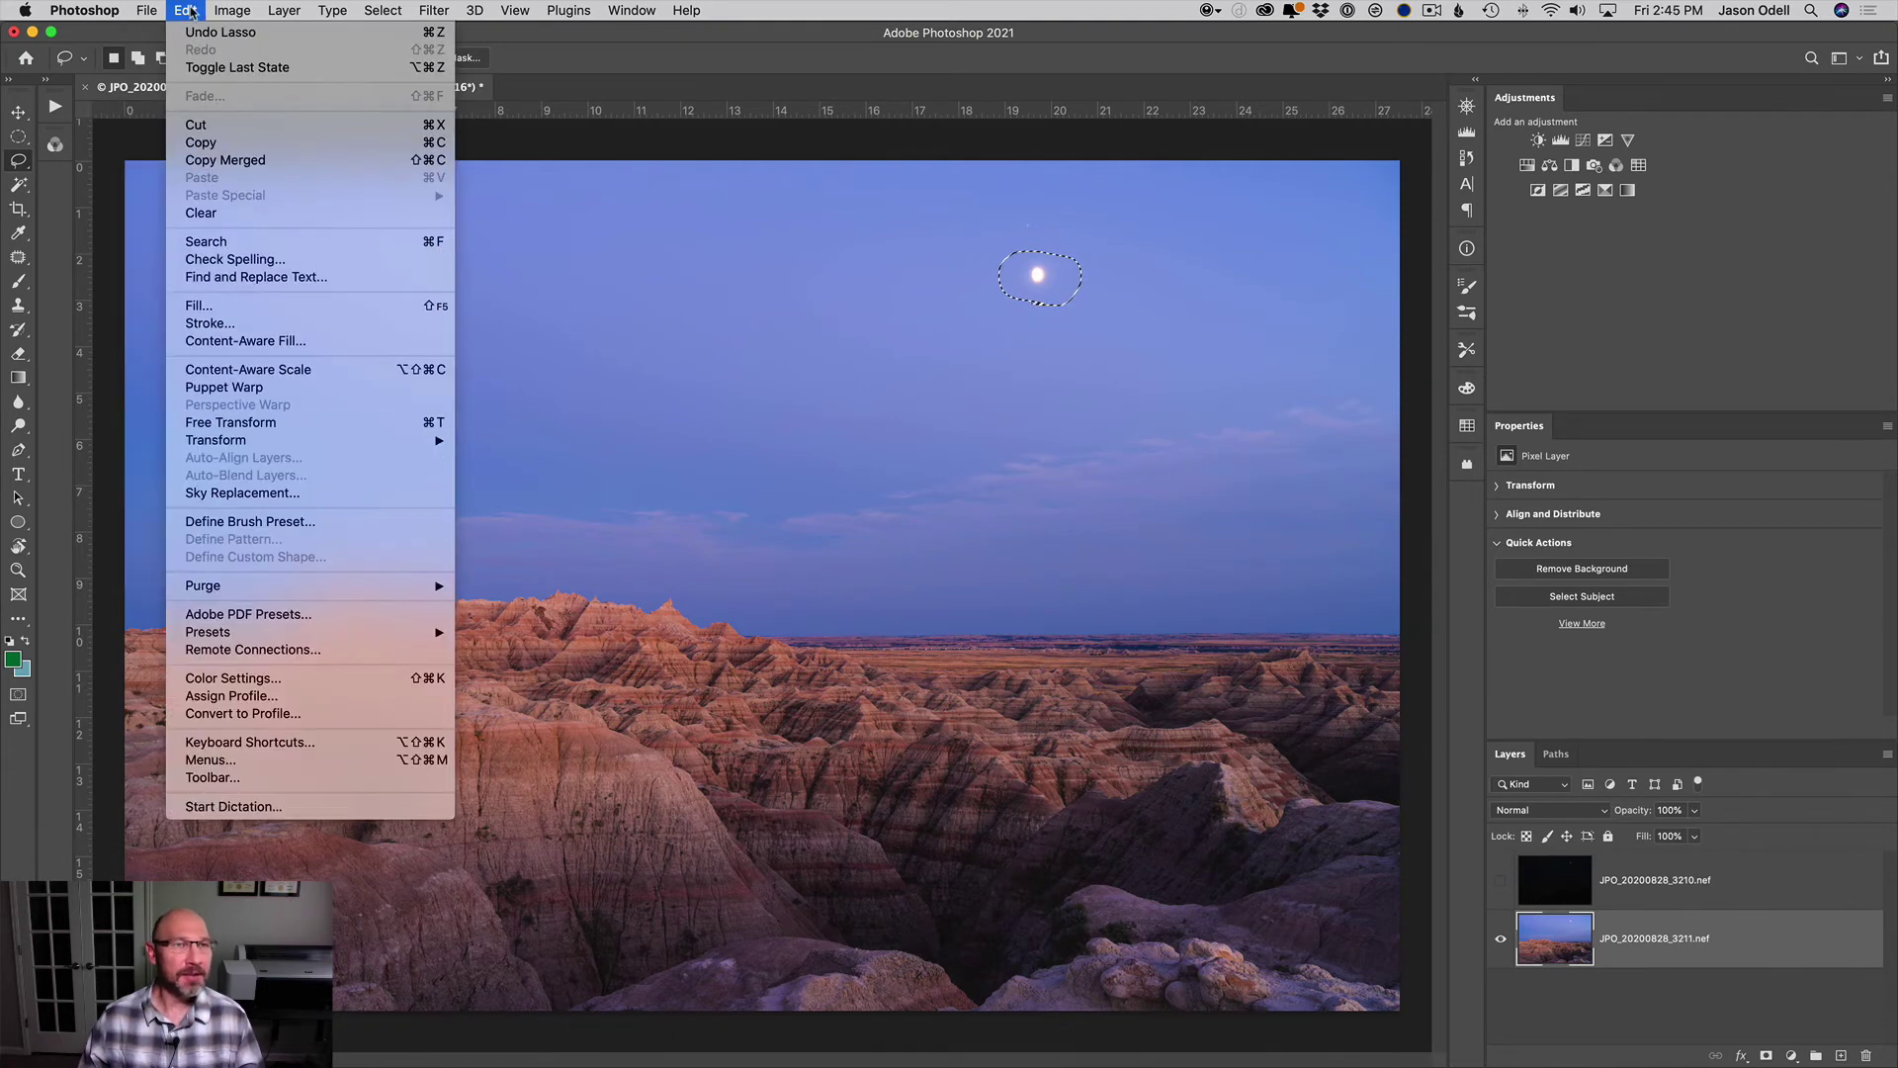
{"action": "left_click", "coordinate": [243, 342]}
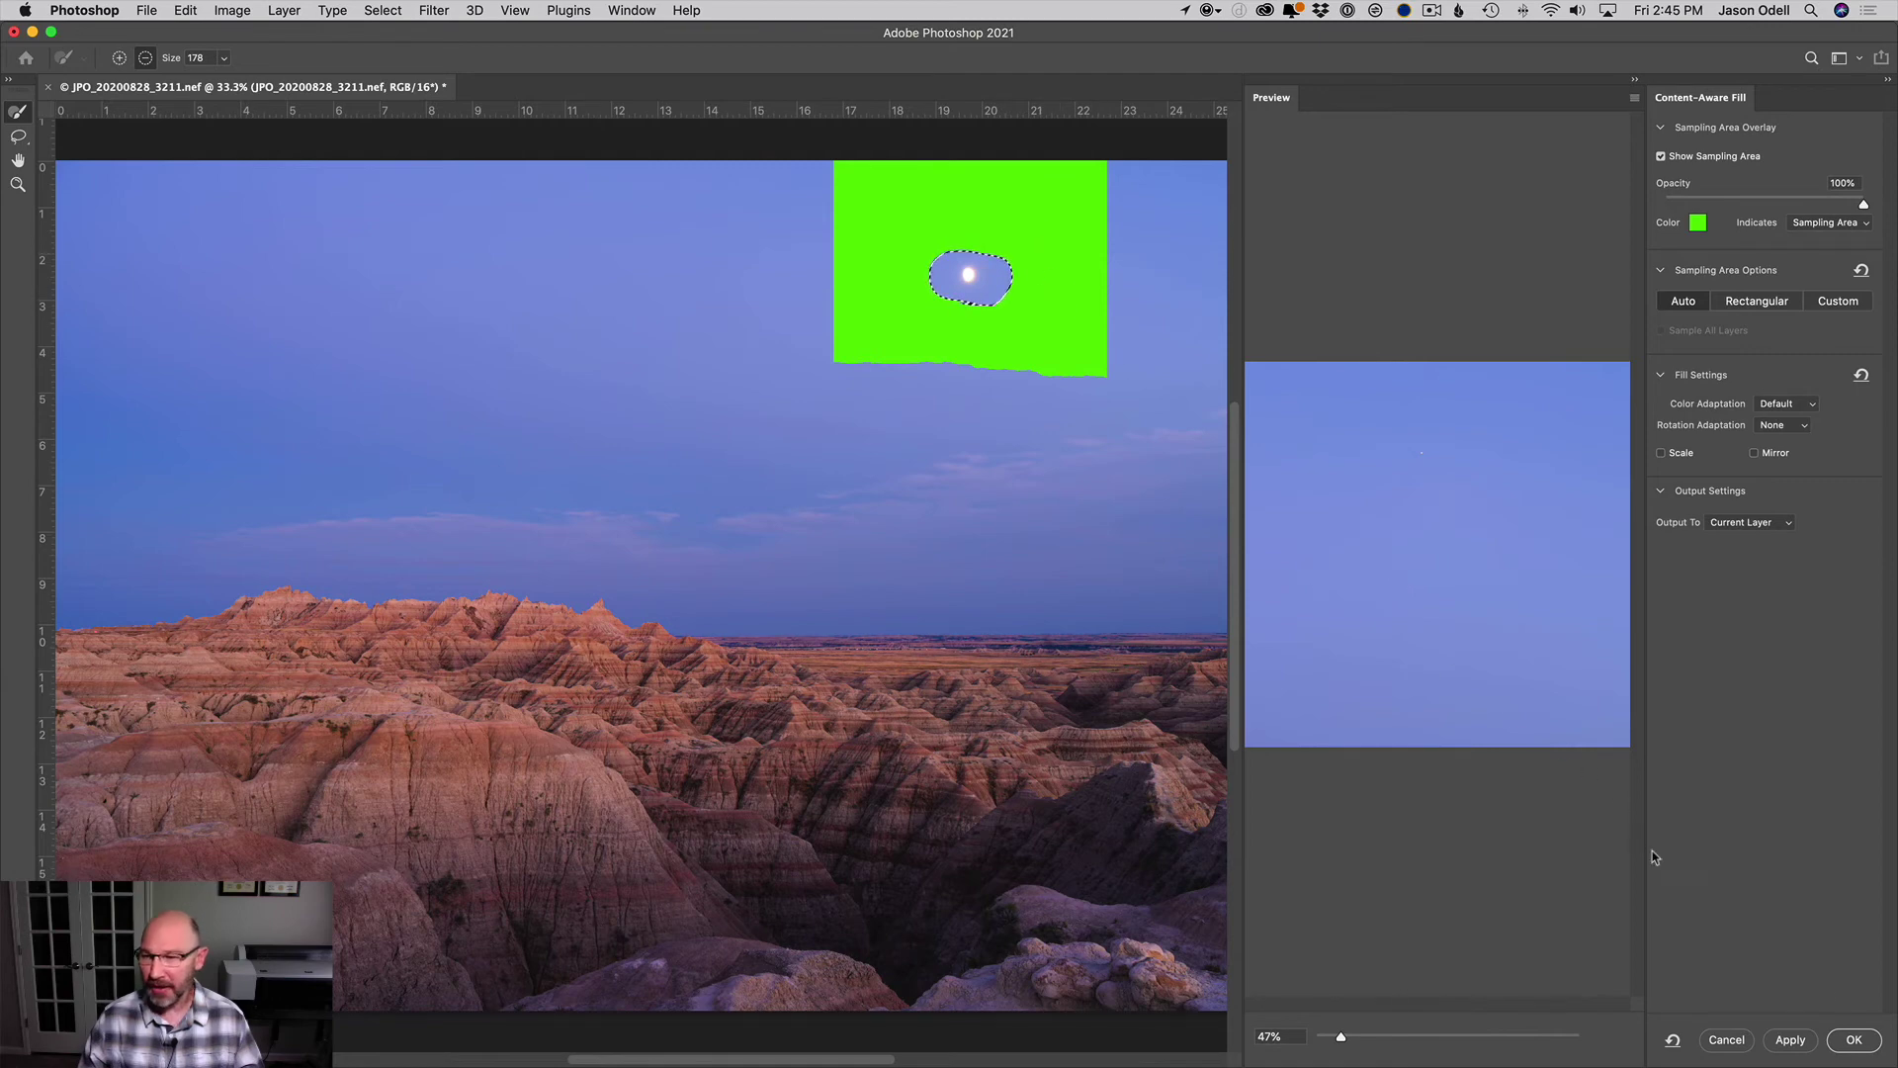
{"action": "left_click", "coordinate": [1853, 1040]}
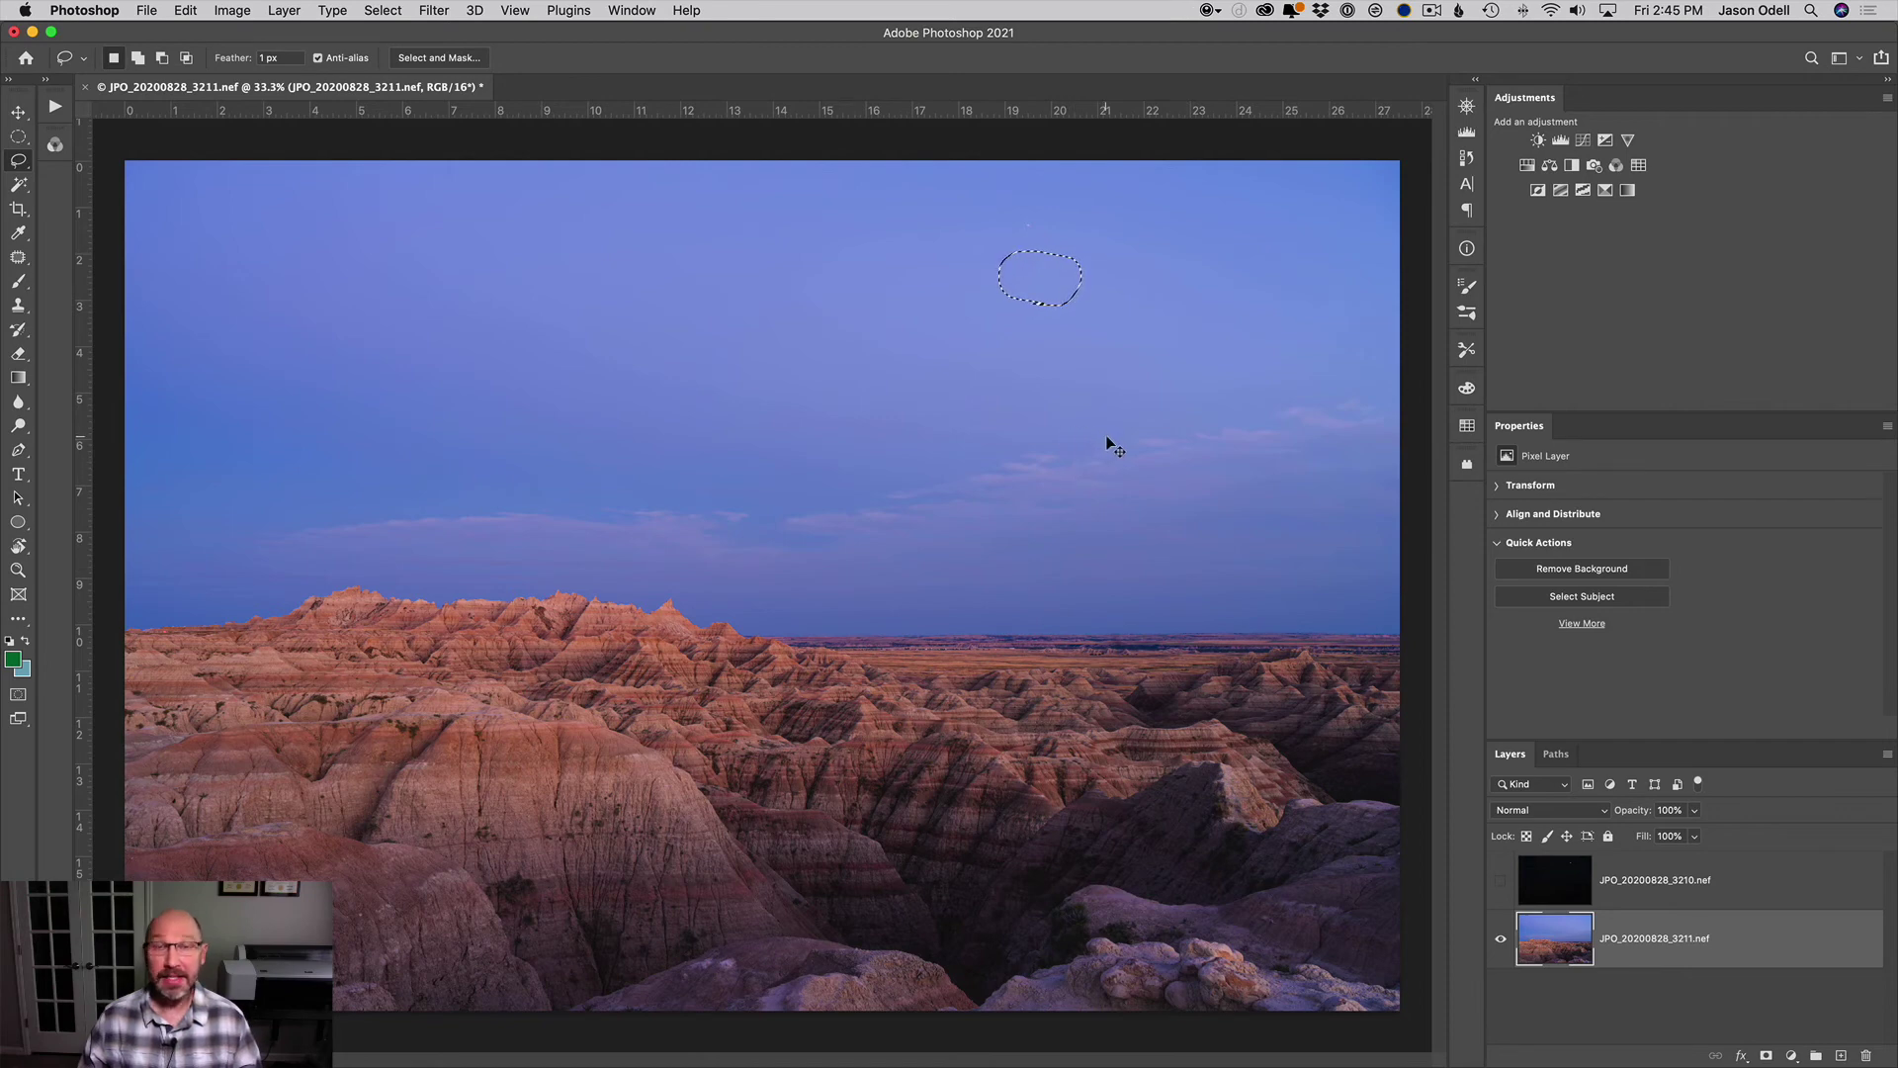
Deselect, show the 3210 moon layer in Lighten mode, and zoom in on the moon
{"action": "key", "text": "super+d"}
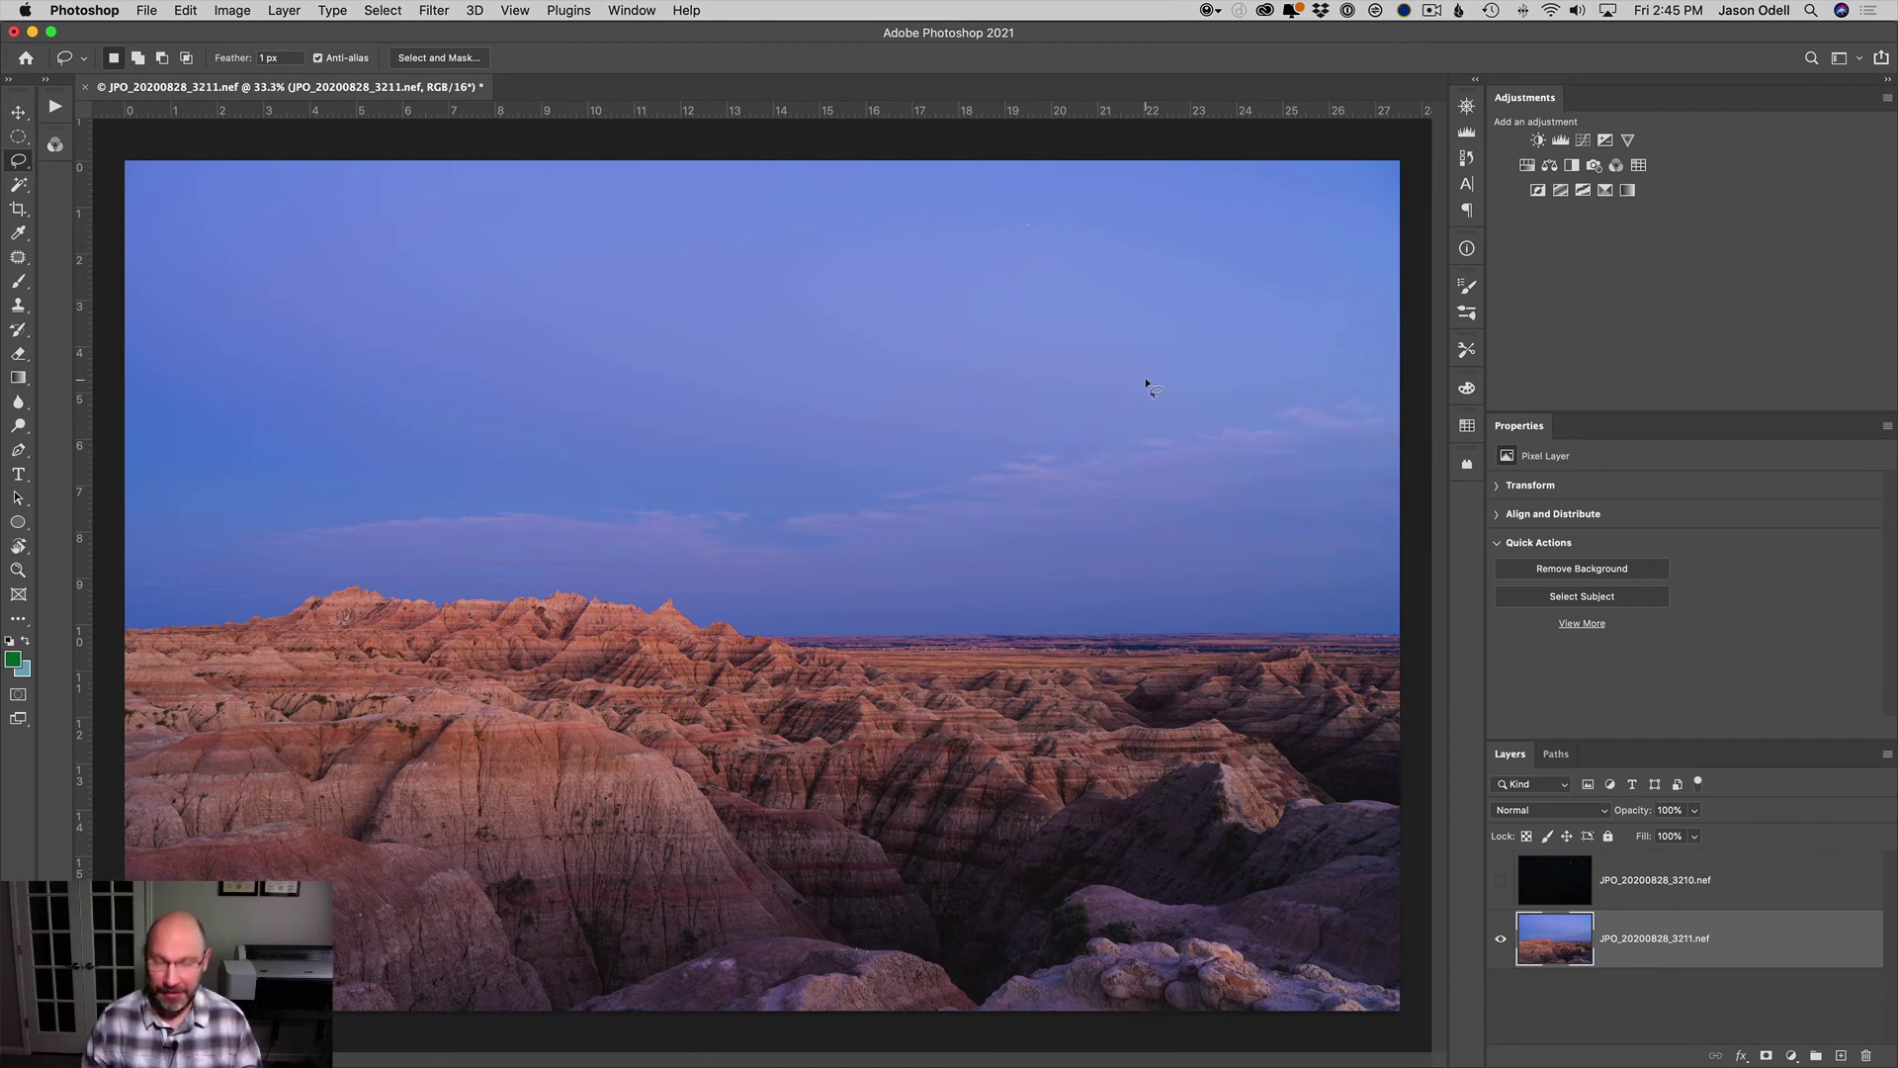
{"action": "left_click", "coordinate": [1535, 888]}
{"action": "left_click", "coordinate": [1501, 880]}
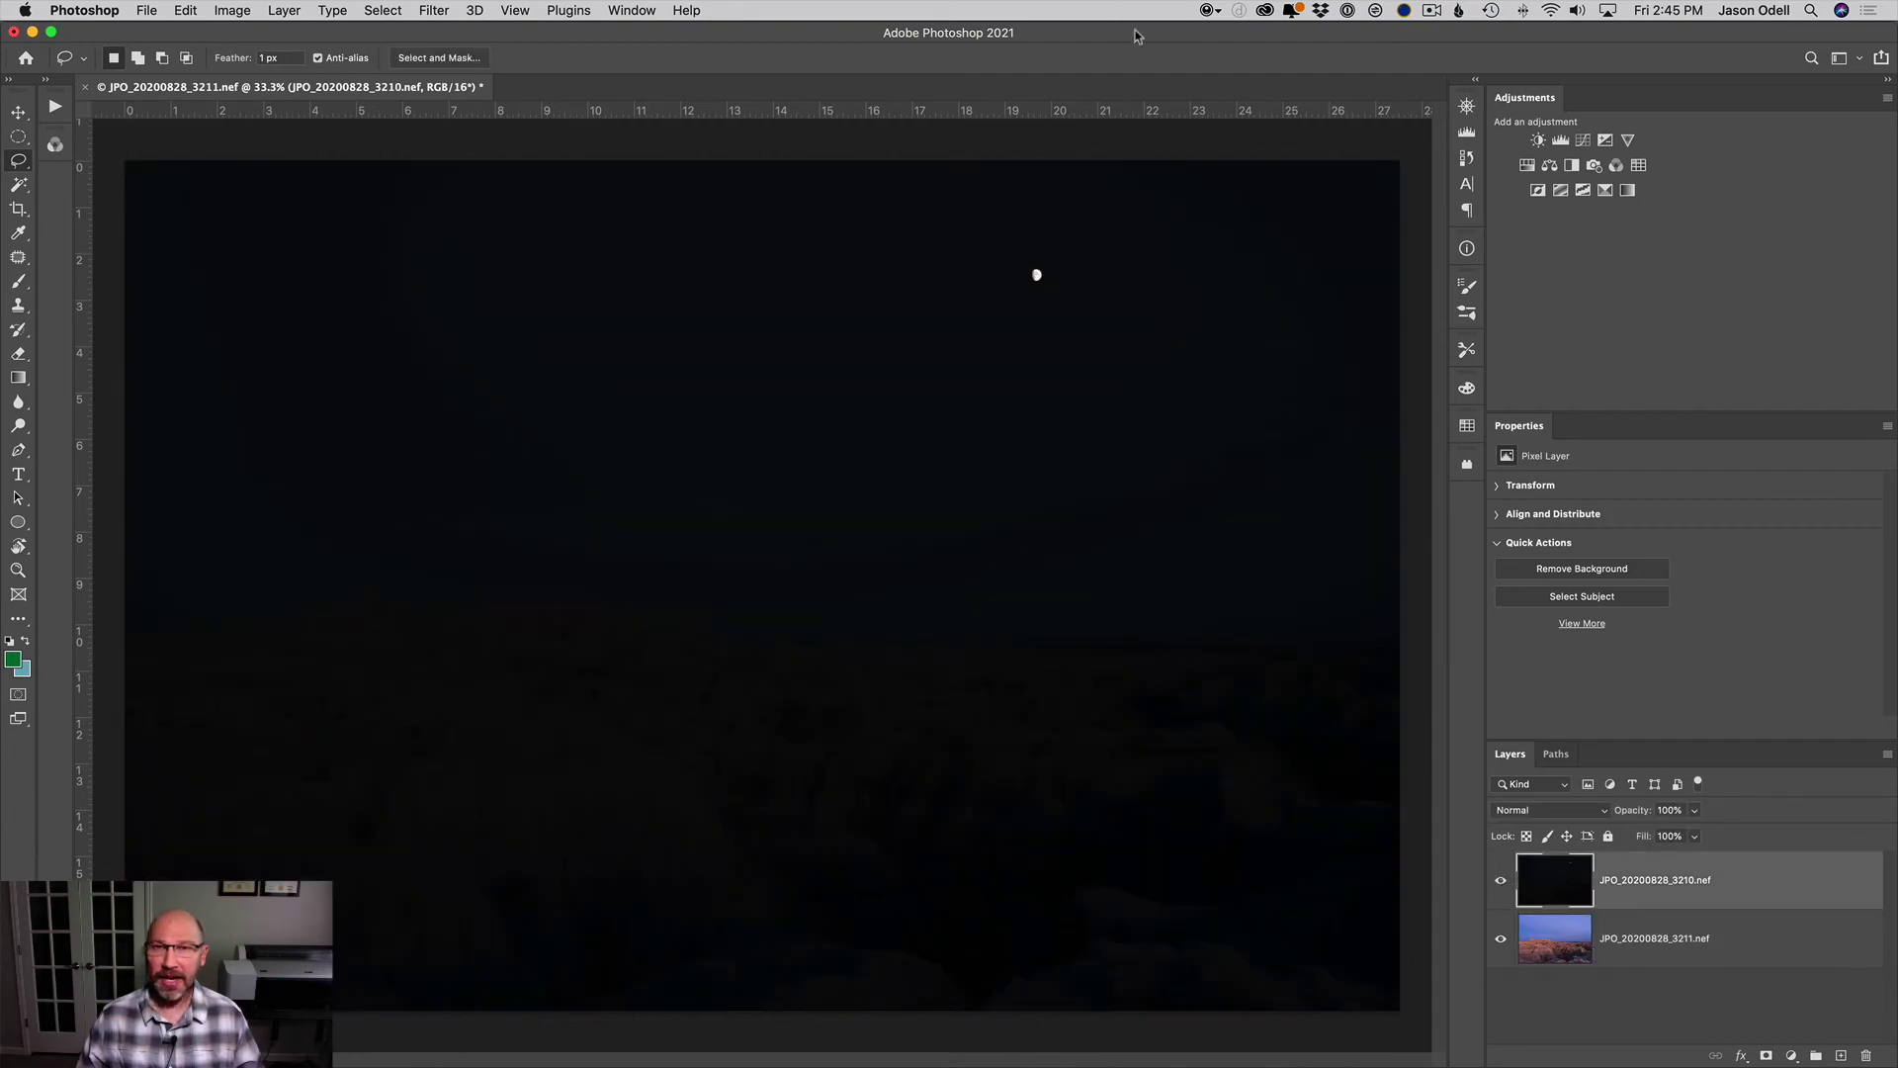
{"action": "left_click", "coordinate": [1572, 810]}
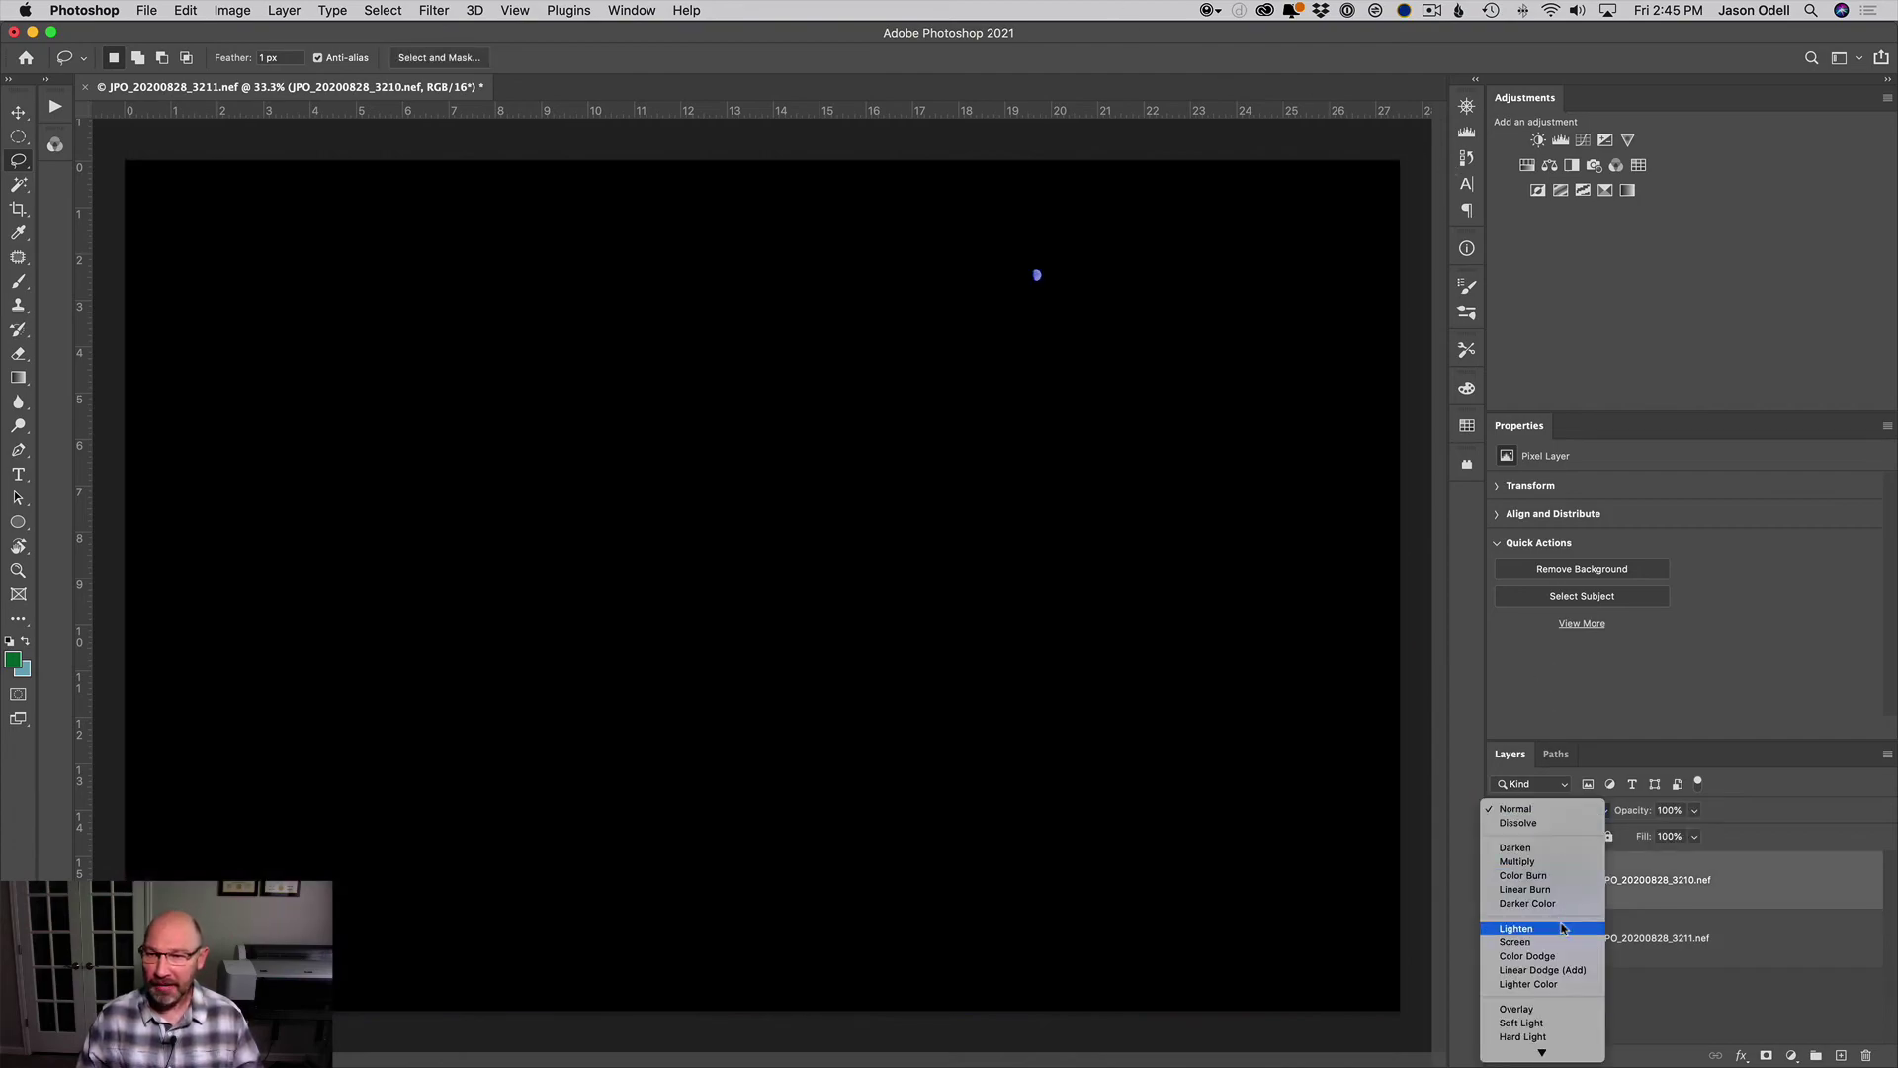
{"action": "left_click", "coordinate": [1542, 928]}
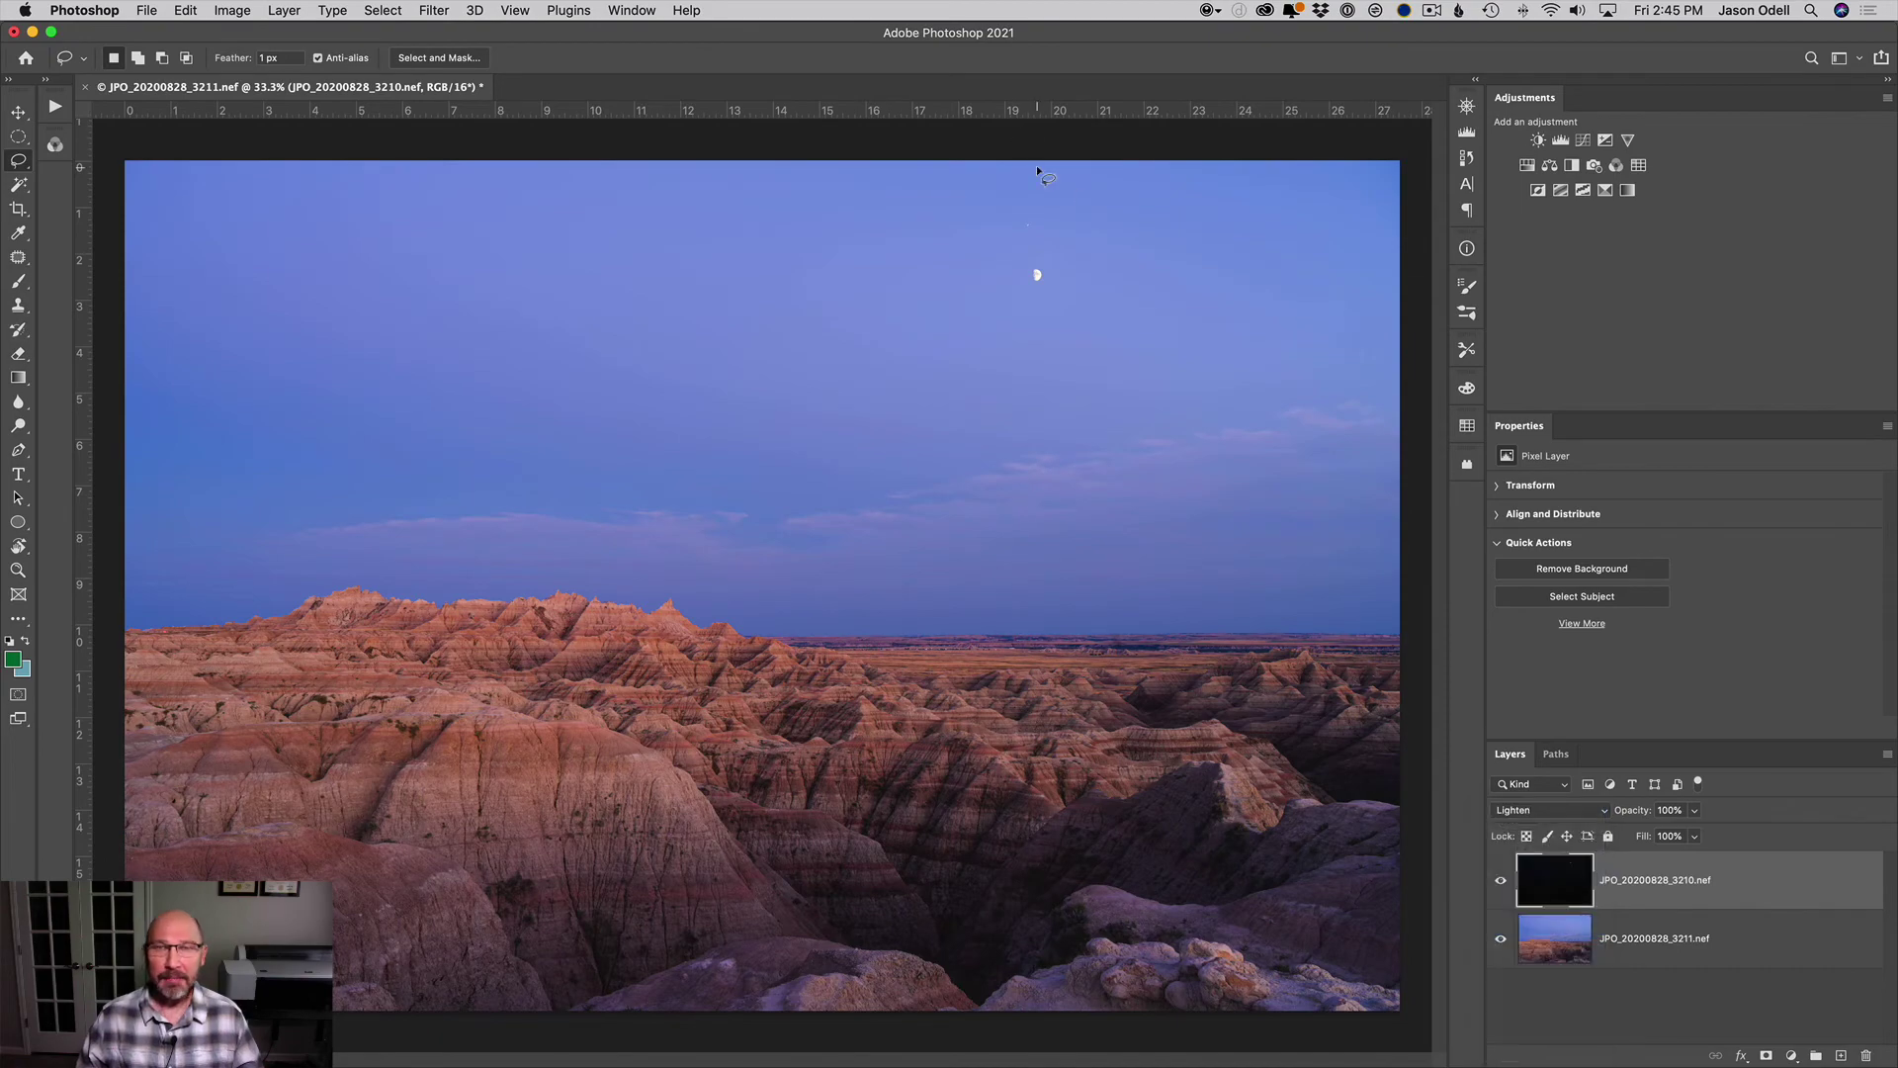
{"action": "key", "text": "super+plus"}
{"action": "key", "text": "super+plus"}
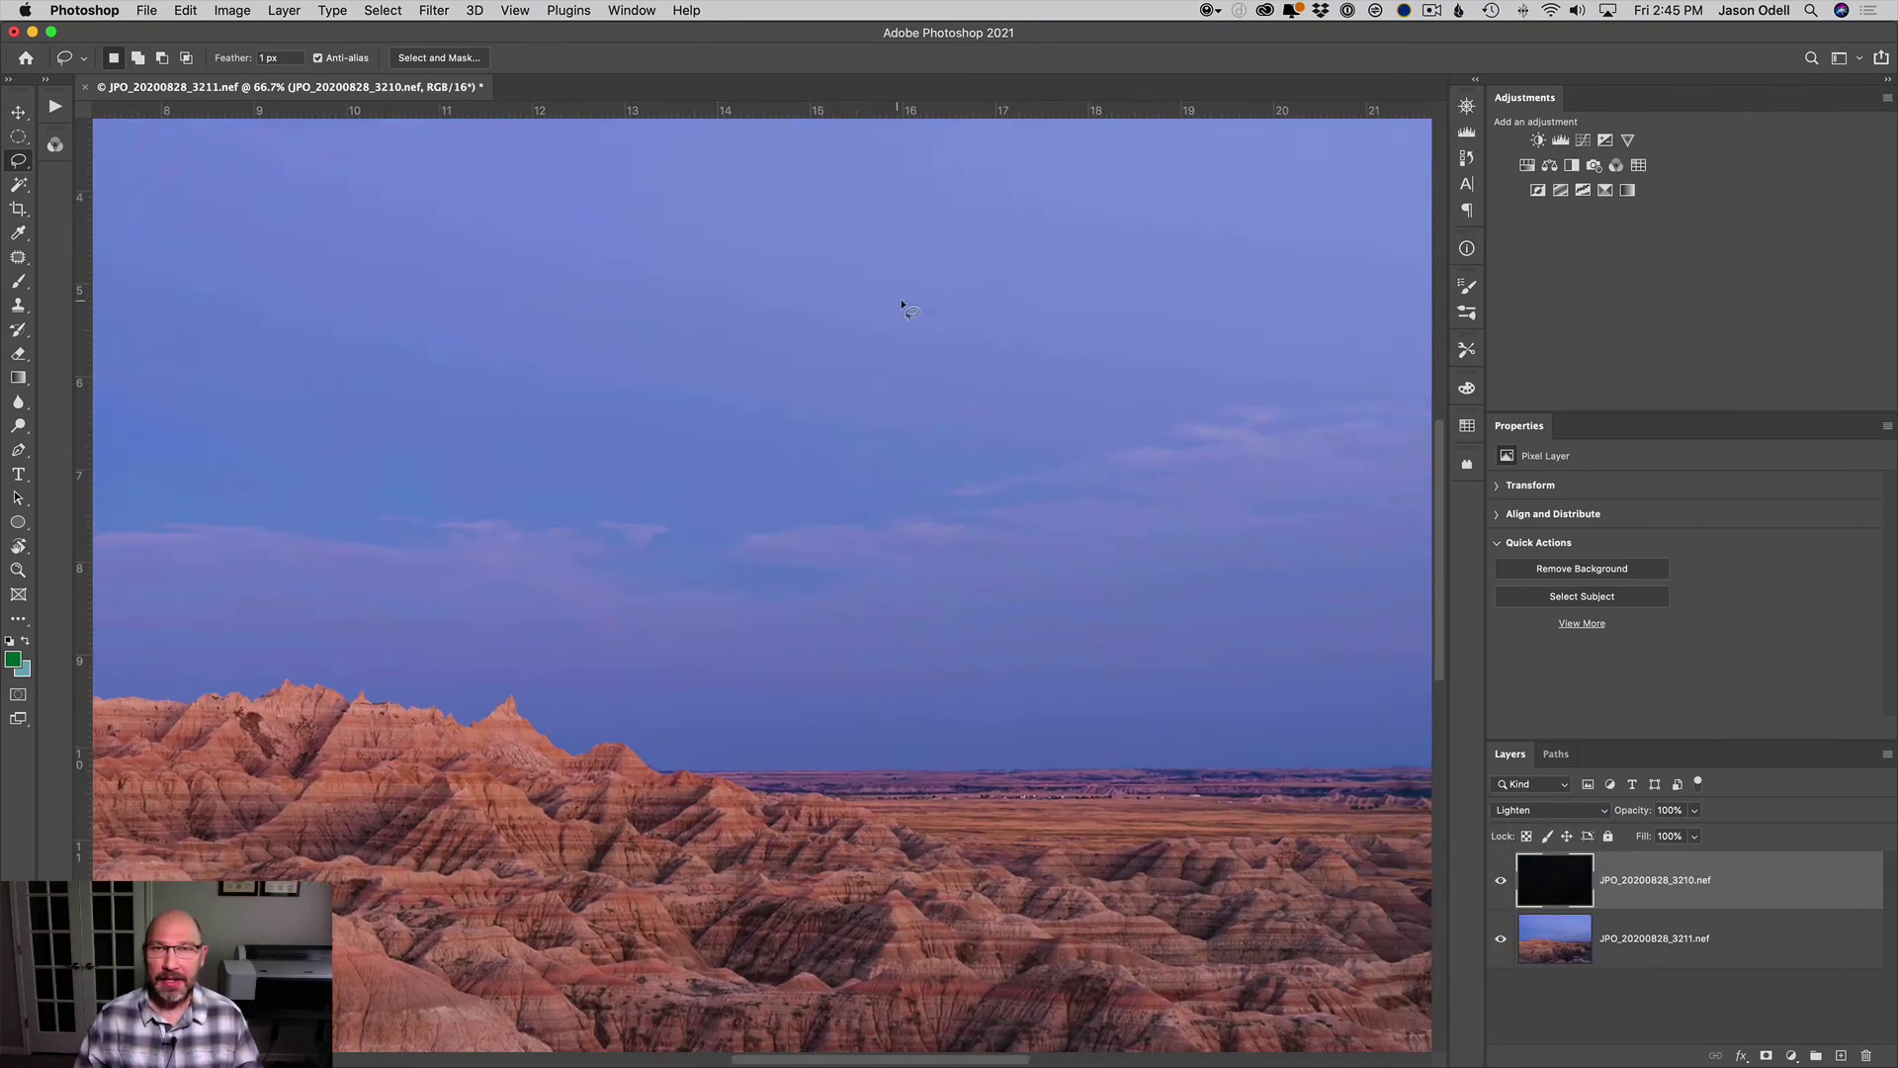
{"action": "scroll", "coordinate": [909, 305], "scroll_direction": "up", "scroll_amount": 5}
{"action": "scroll", "coordinate": [909, 304], "scroll_direction": "right", "scroll_amount": 5}
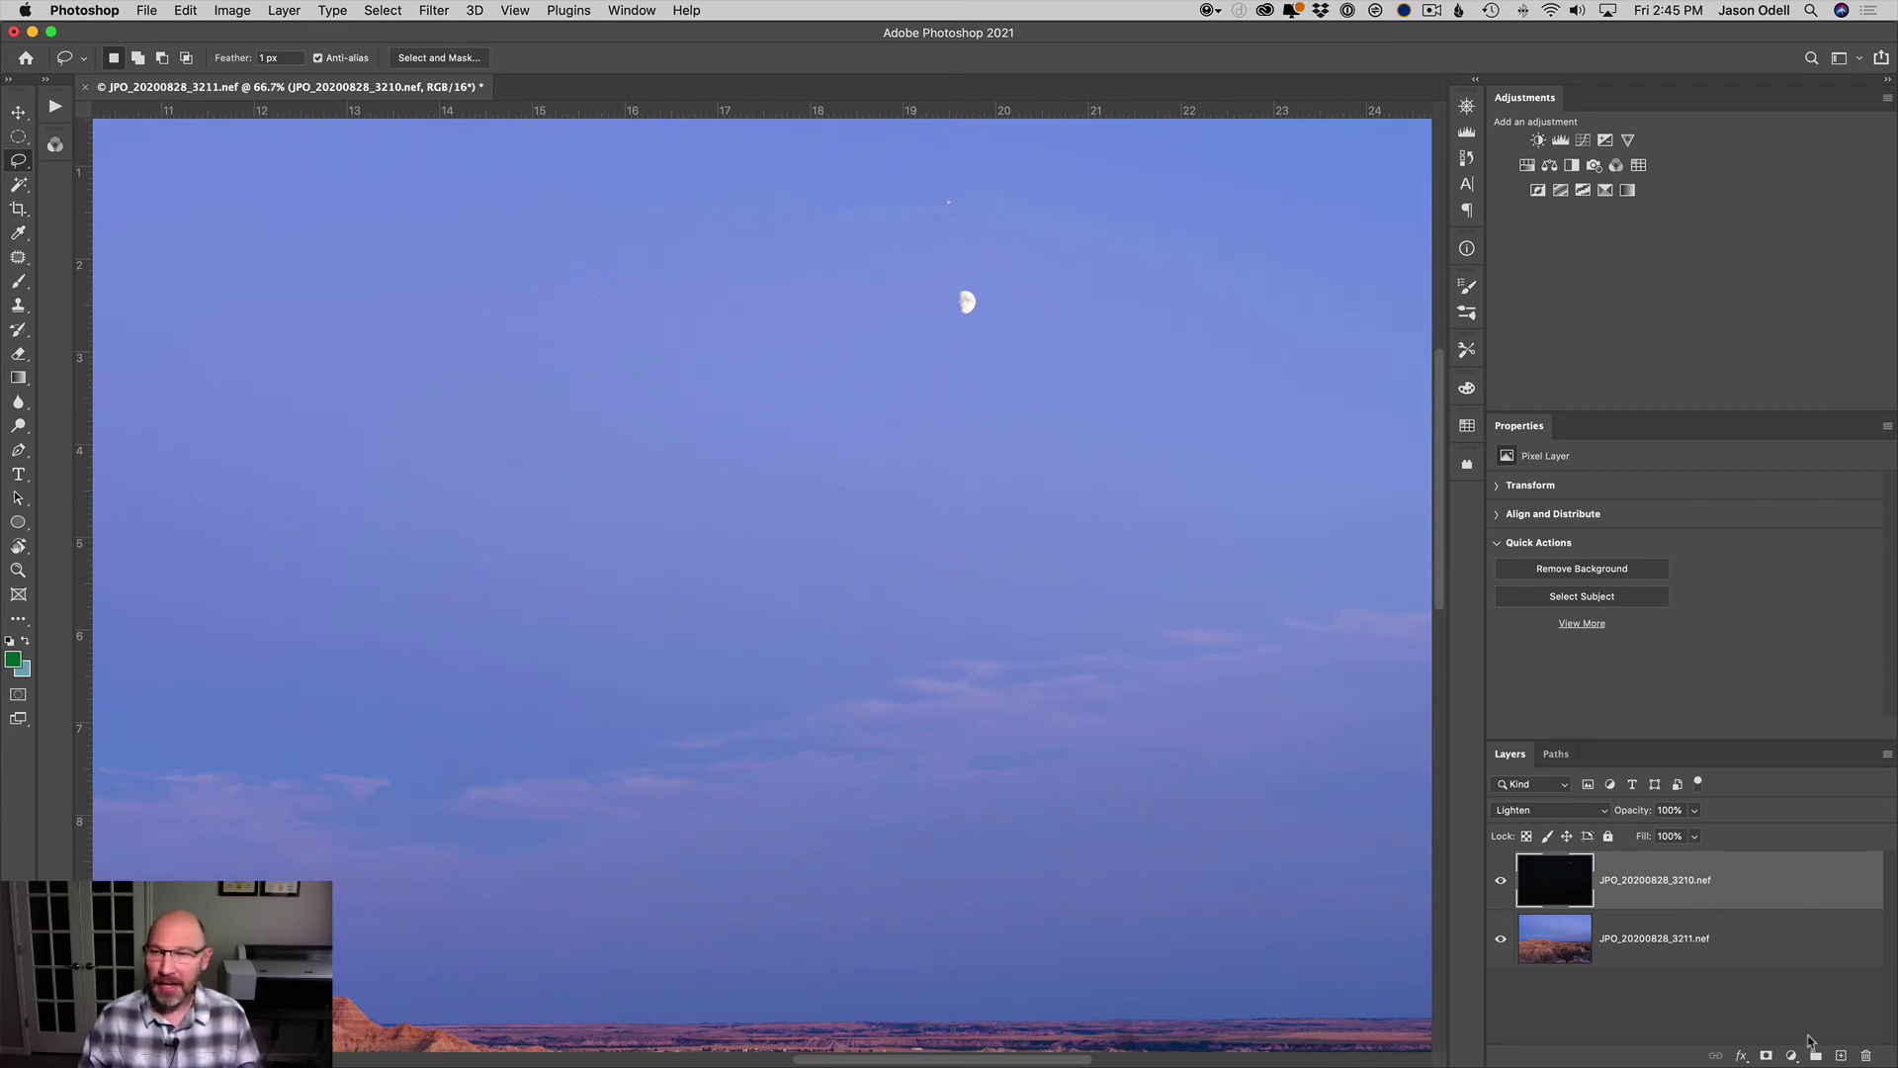
{"action": "left_click", "coordinate": [1558, 812]}
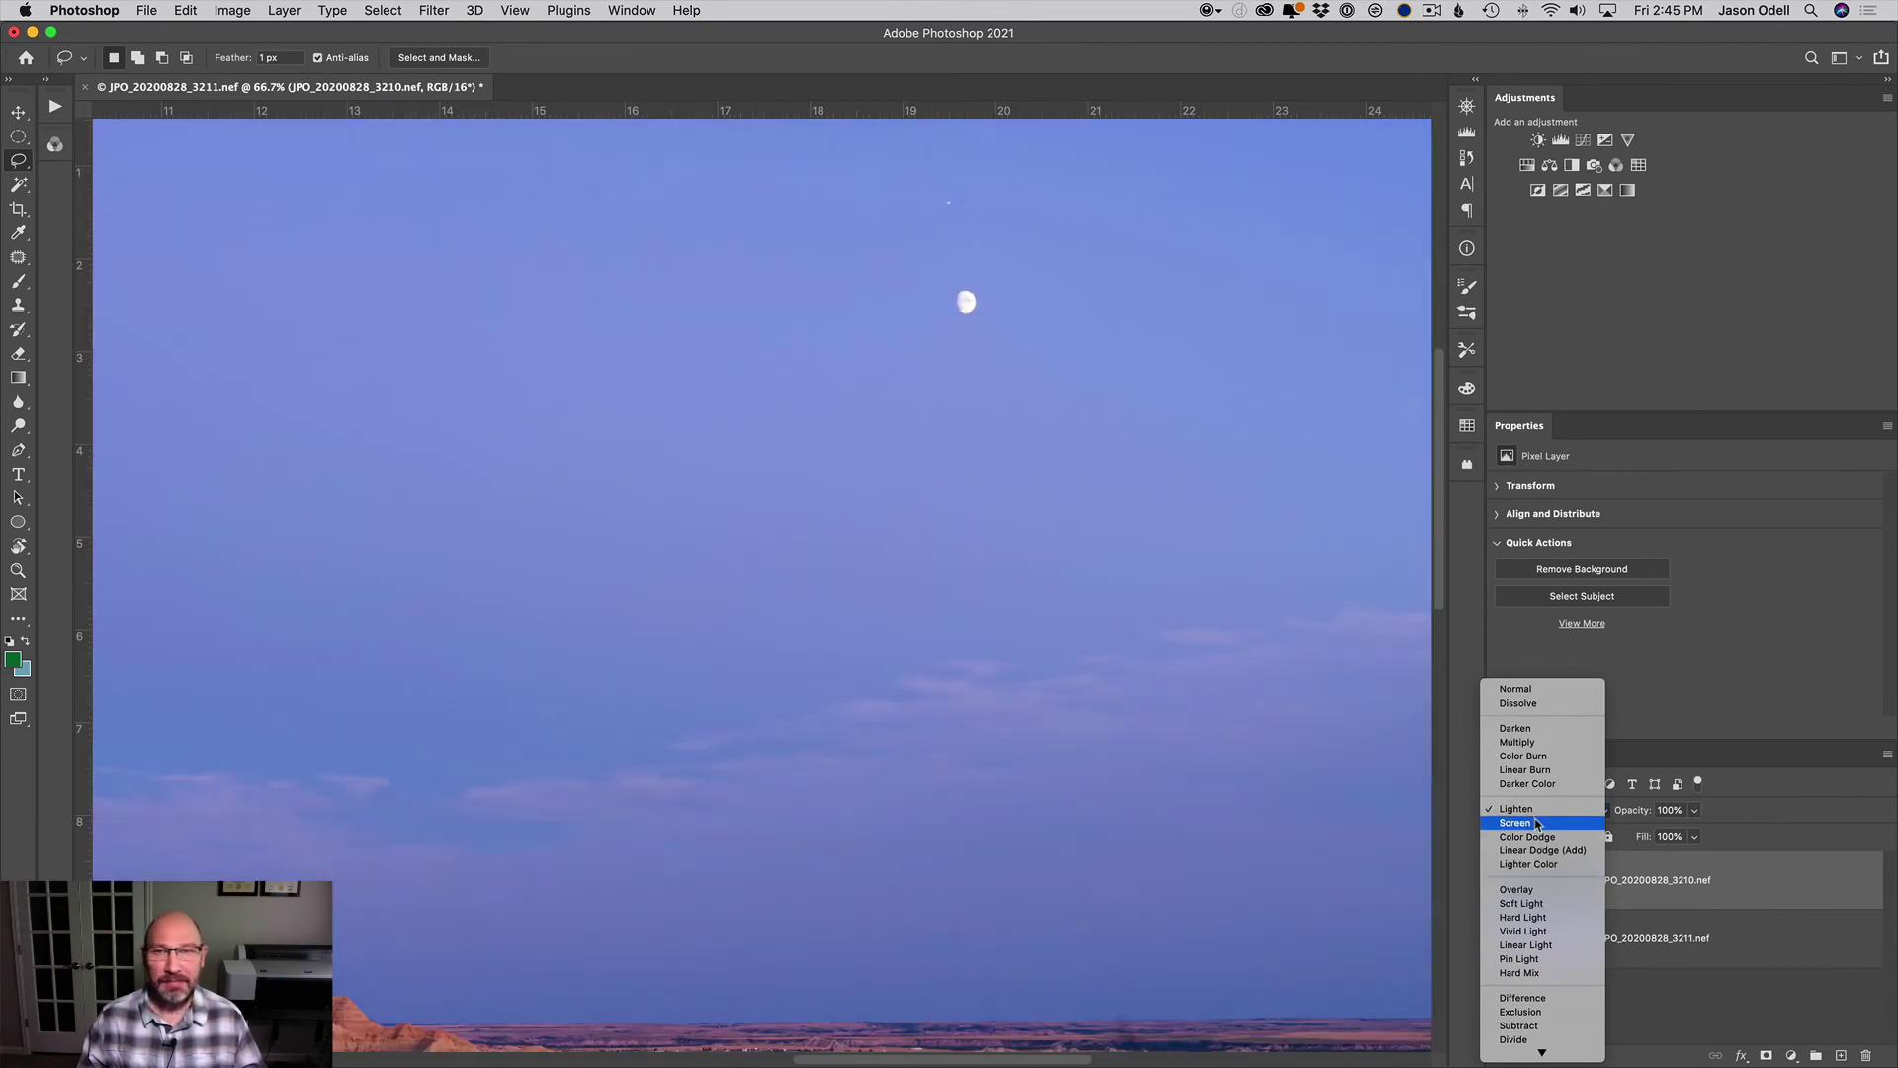
Switch the moon layer to Screen blending, test lower opacity, keep 100%, and zoom out
{"action": "left_click", "coordinate": [1528, 808]}
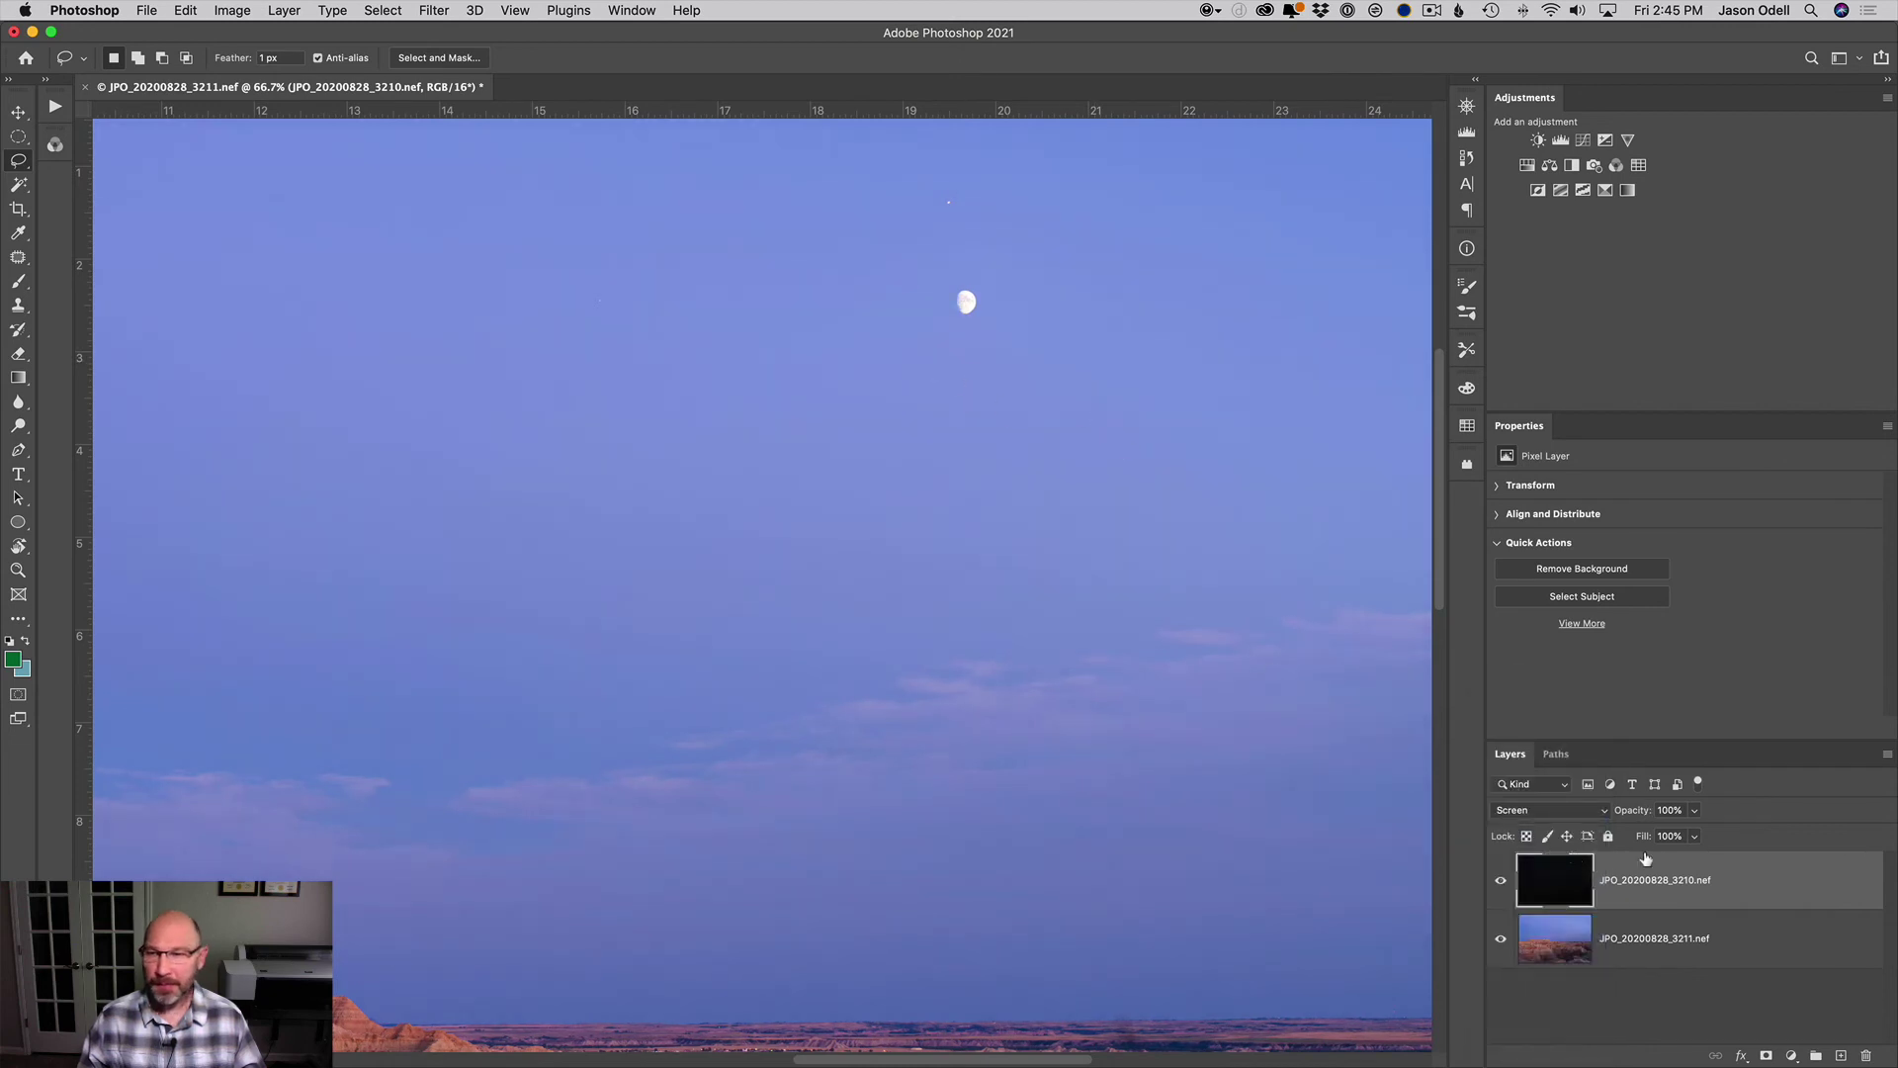
{"action": "left_click", "coordinate": [1693, 809]}
{"action": "left_click_drag", "start_coordinate": [1697, 834], "coordinate": [1759, 841]}
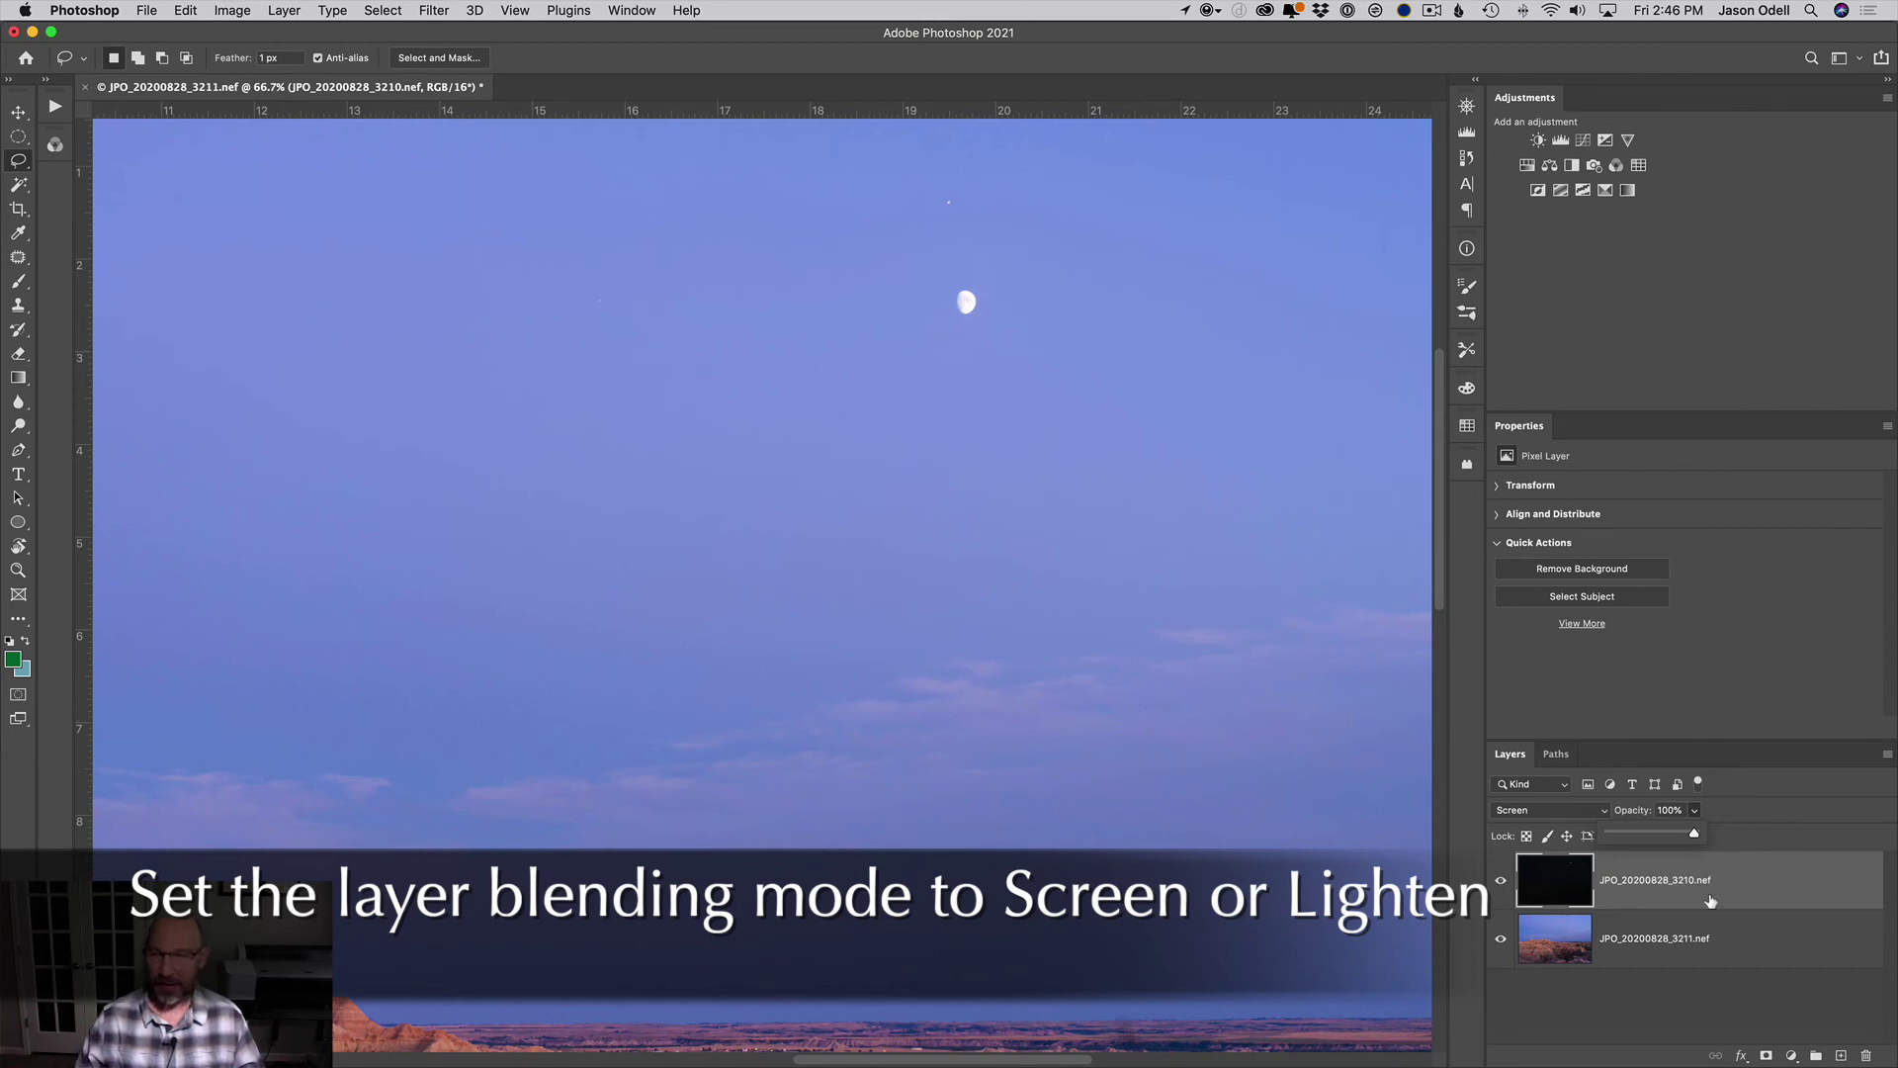
{"action": "left_click", "coordinate": [1709, 896]}
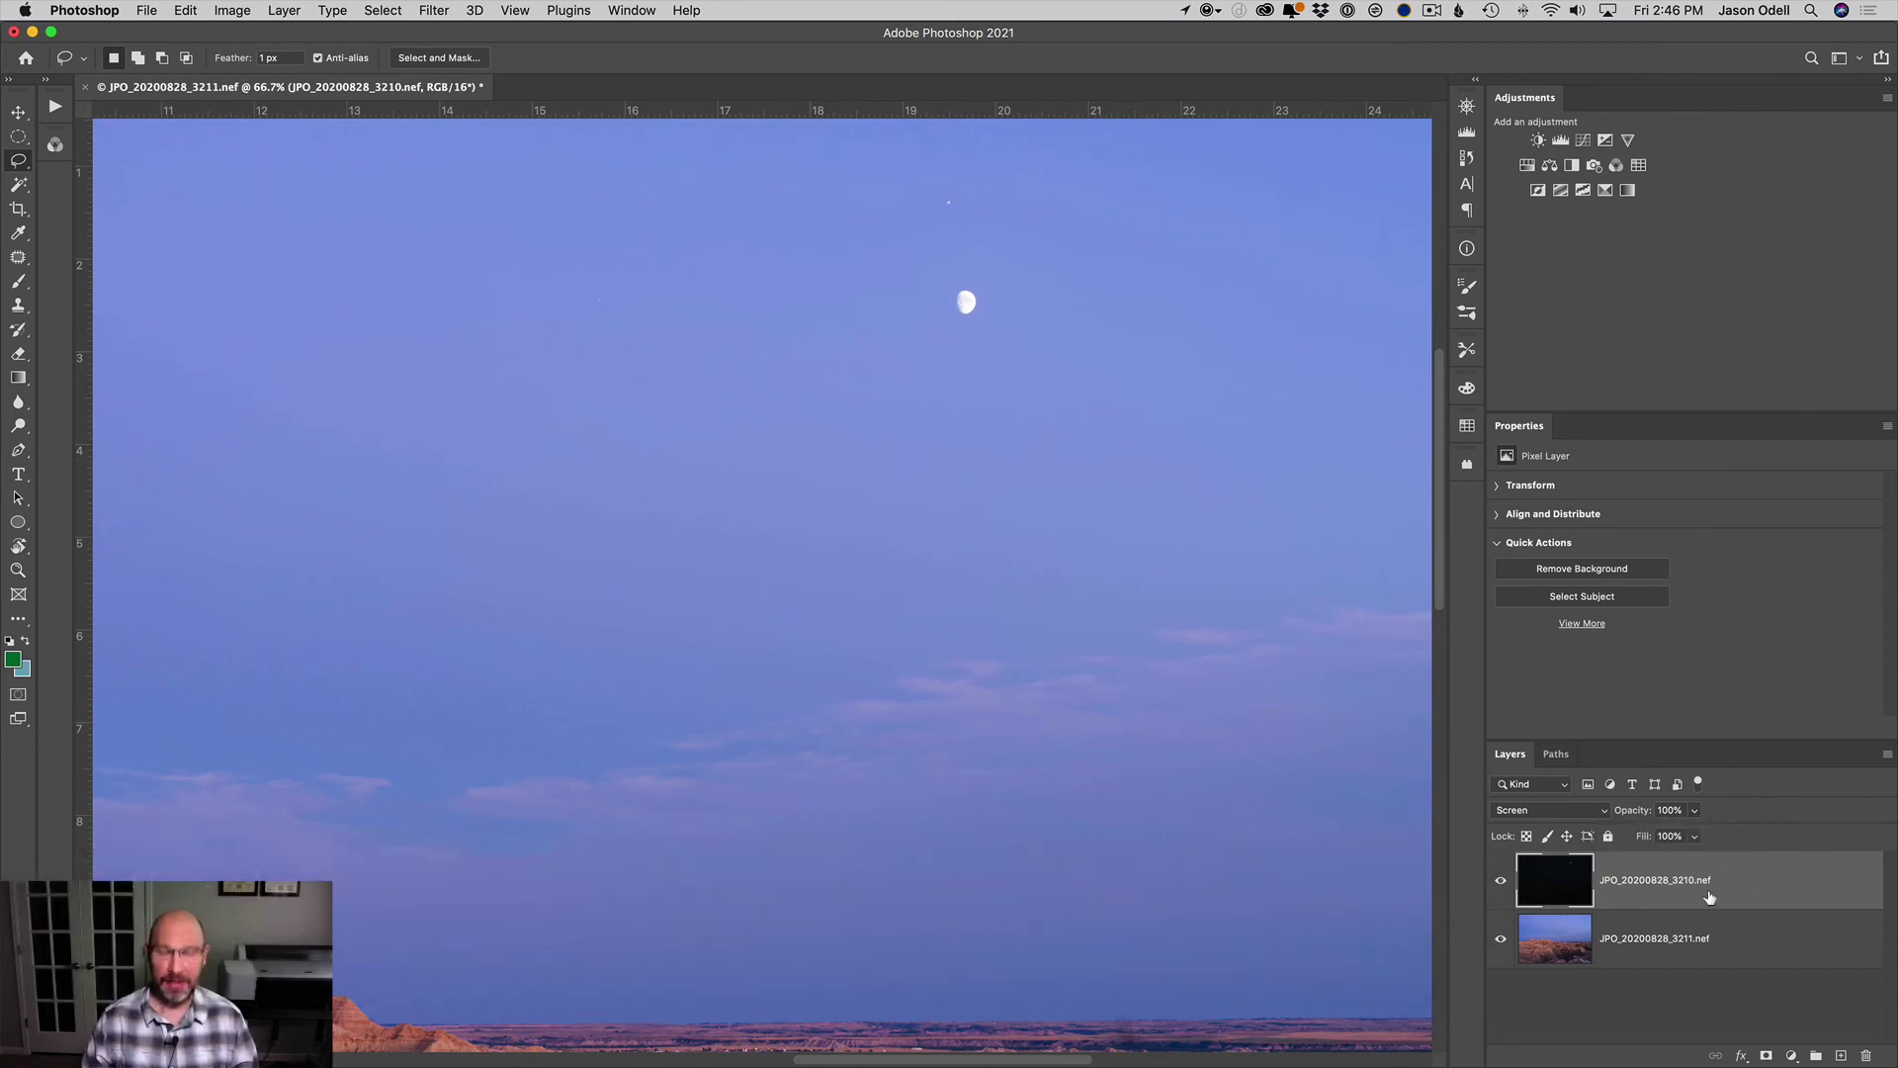
{"action": "key", "text": "super+minus"}
{"action": "key", "text": "super+minus"}
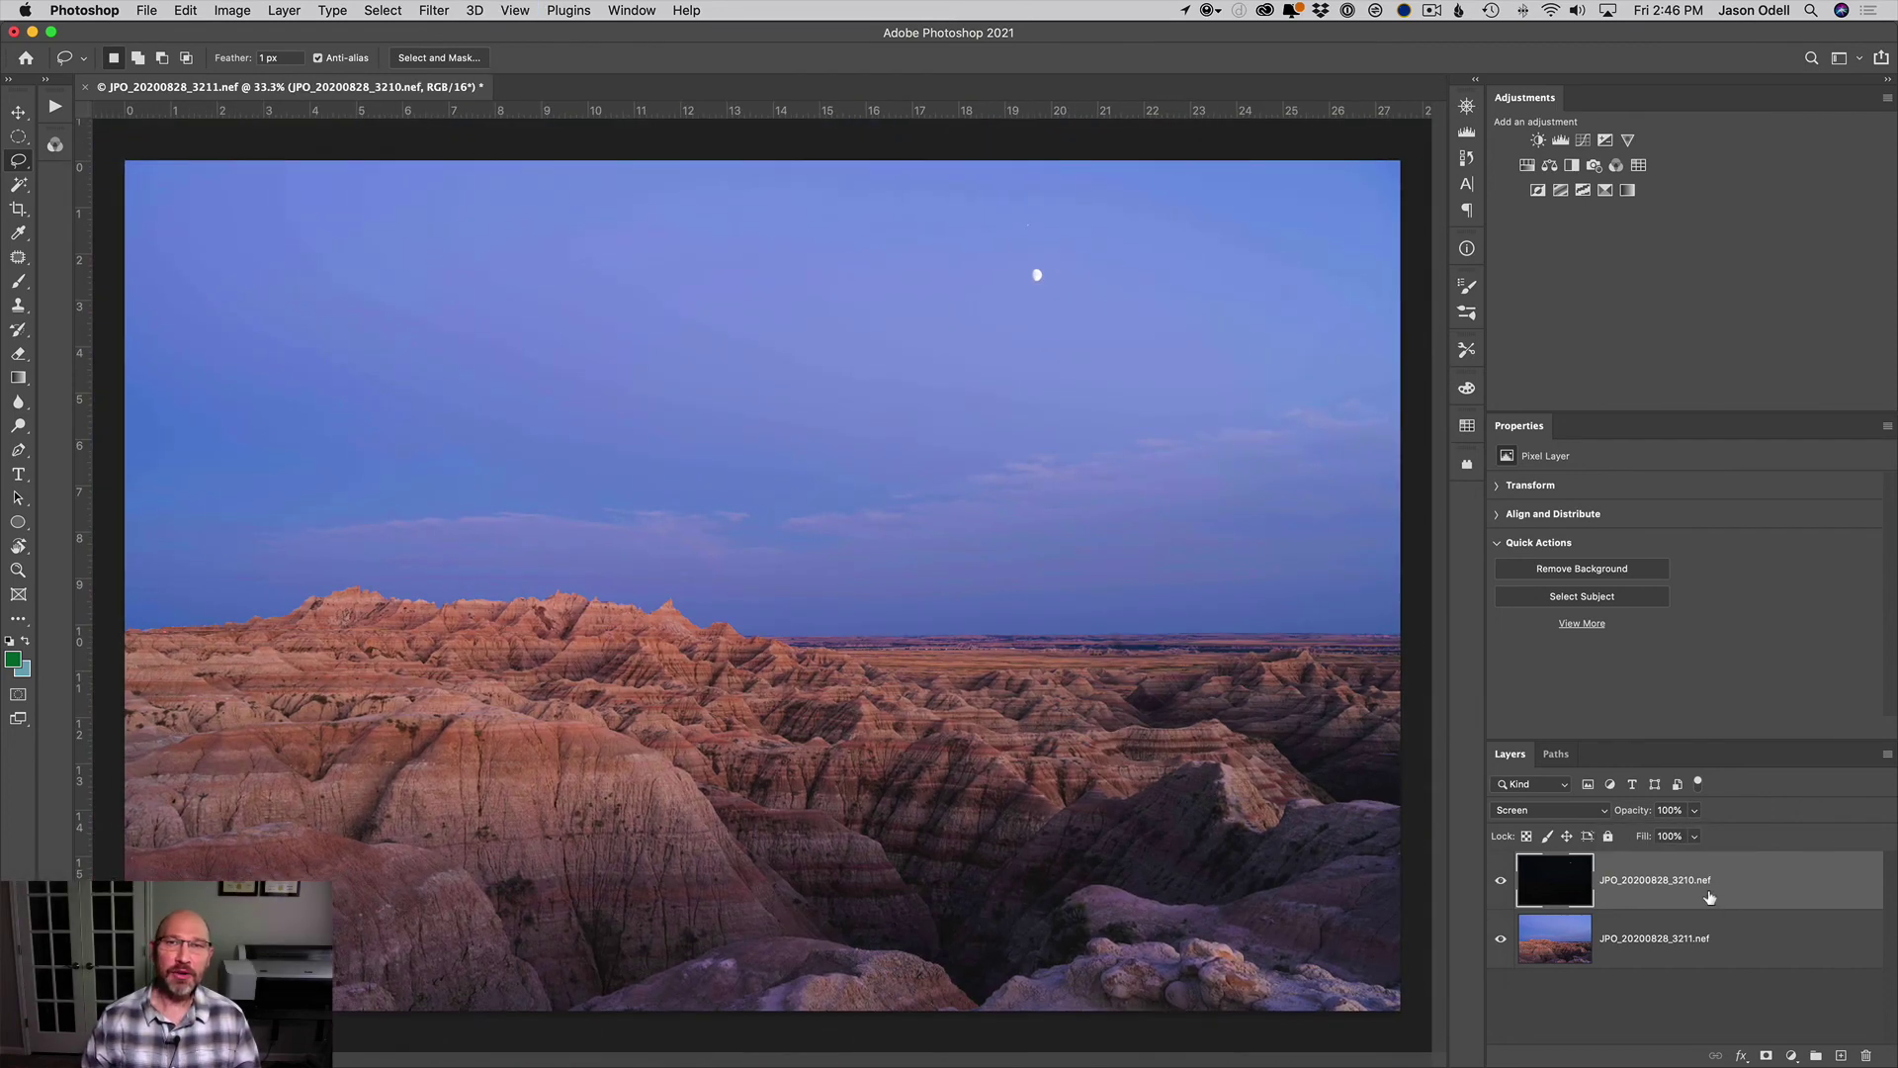